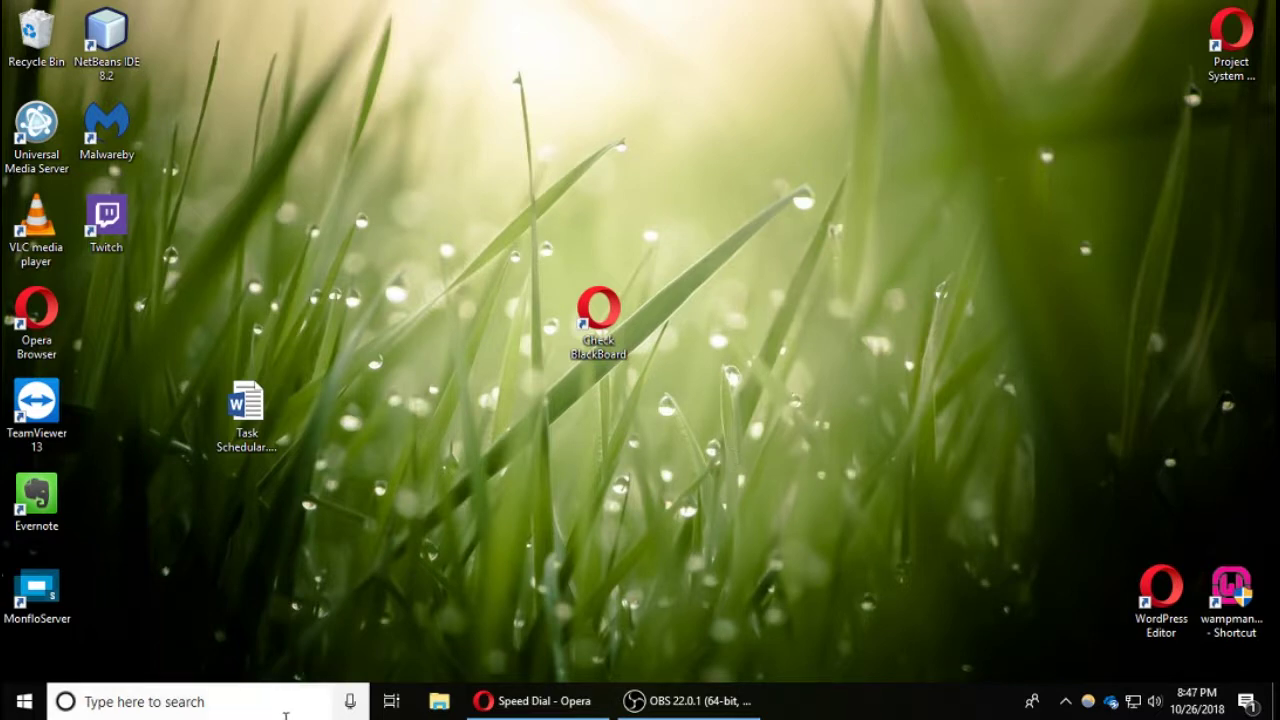
Search Windows for "task" and open Task Scheduler.
left_click(245, 705)
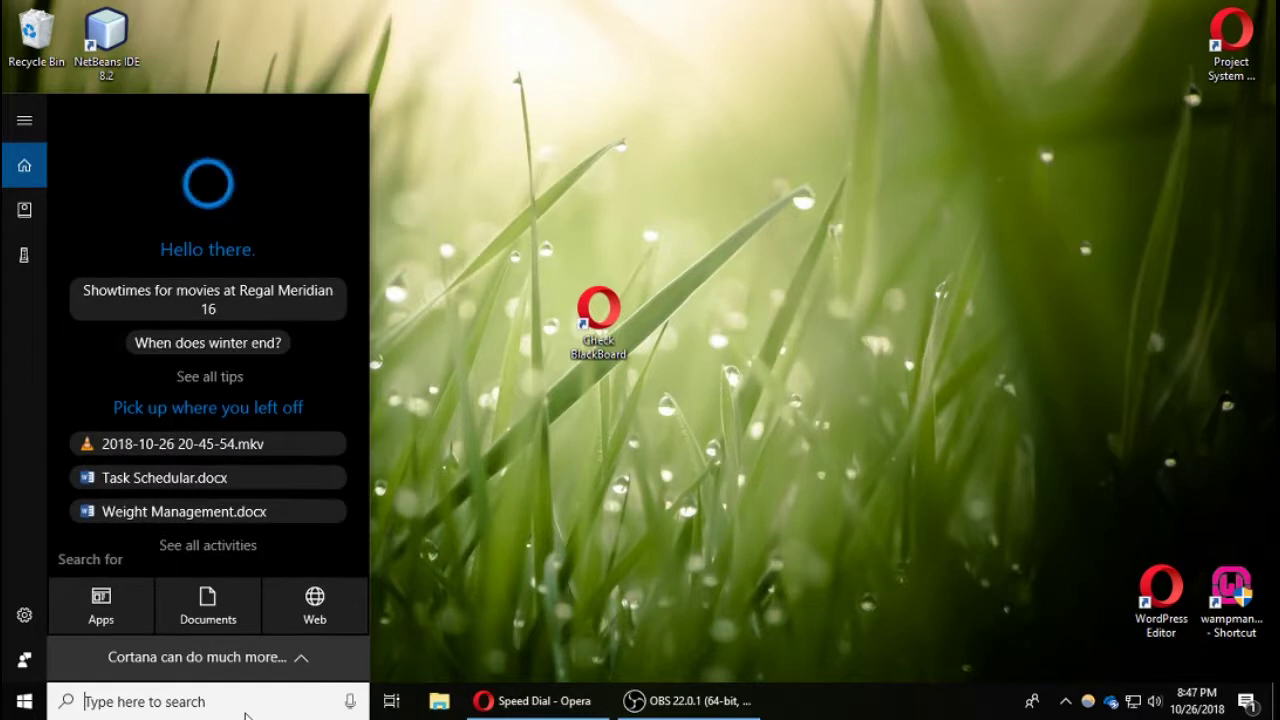
type("task")
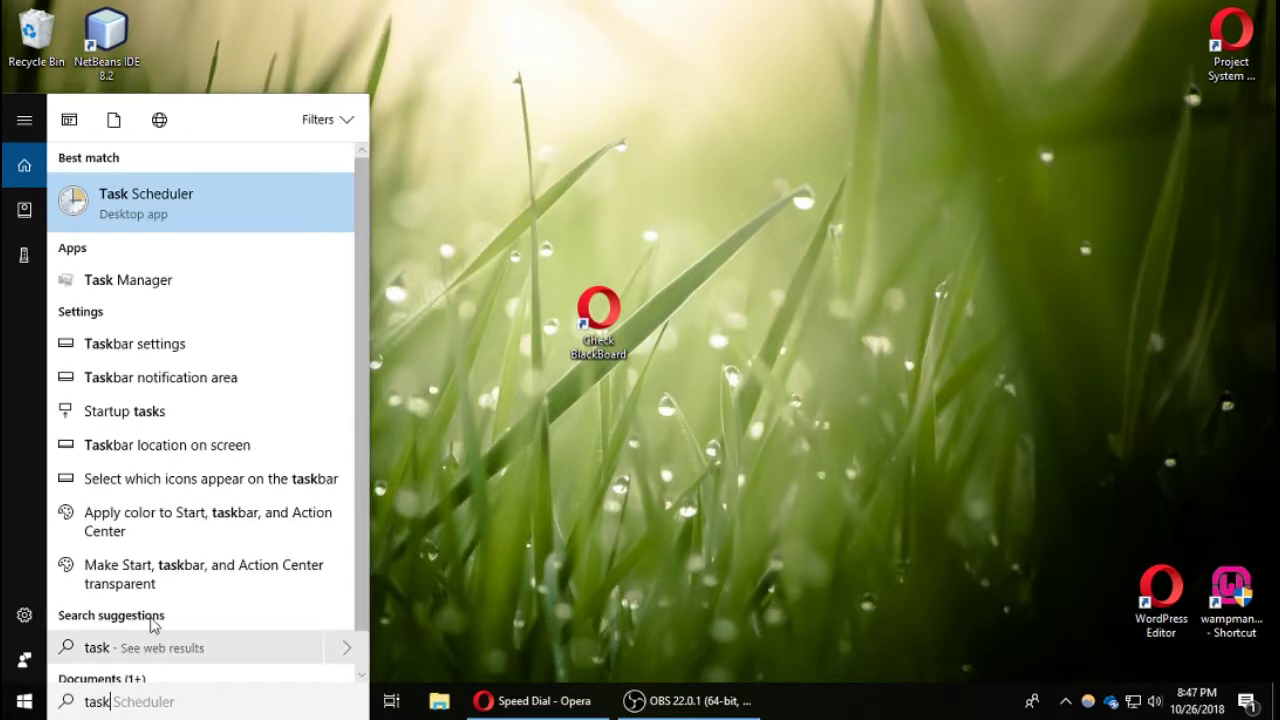
left_click(163, 228)
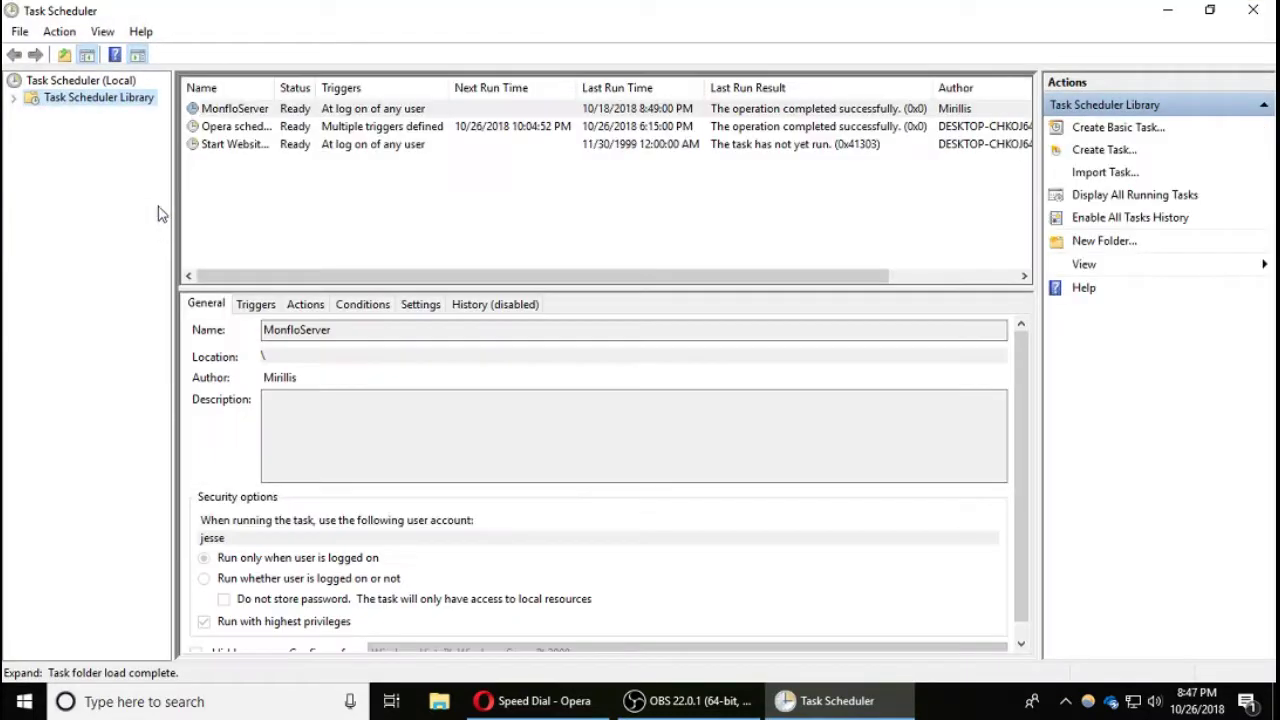
View the Task Scheduler overview, then examine the list of tasks in the Task Scheduler Library.
left_click(100, 82)
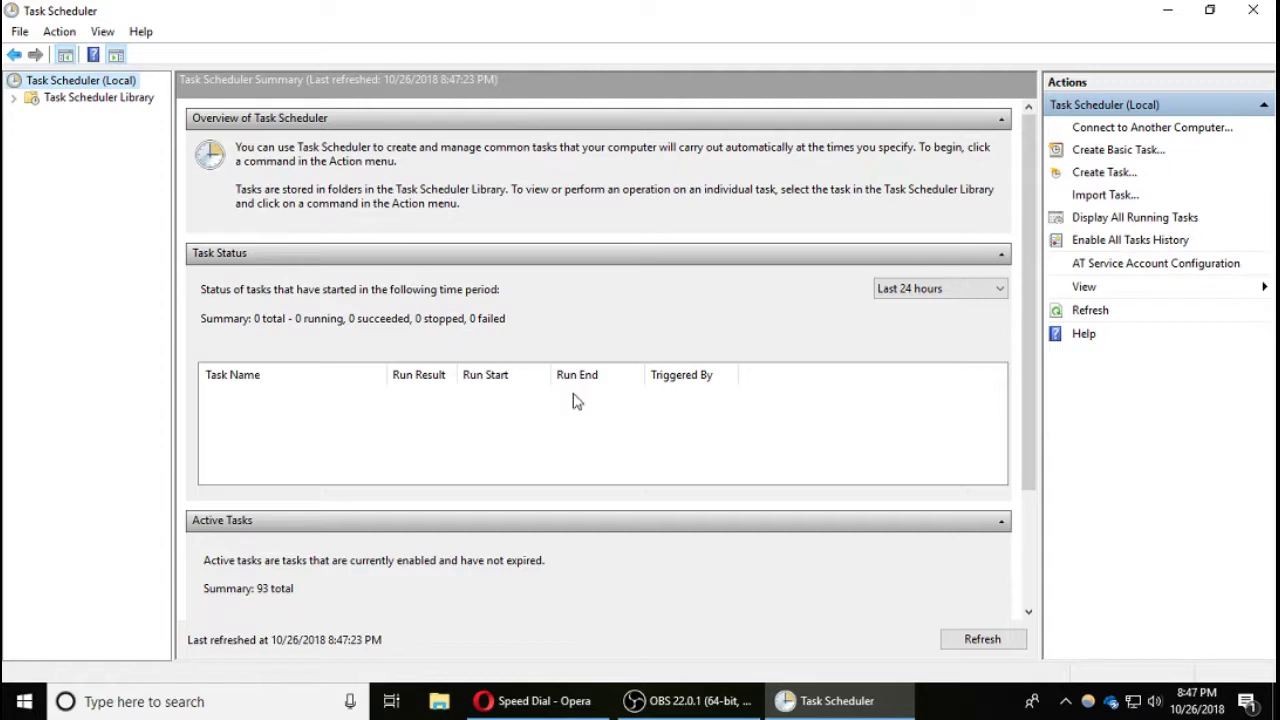
left_click(68, 100)
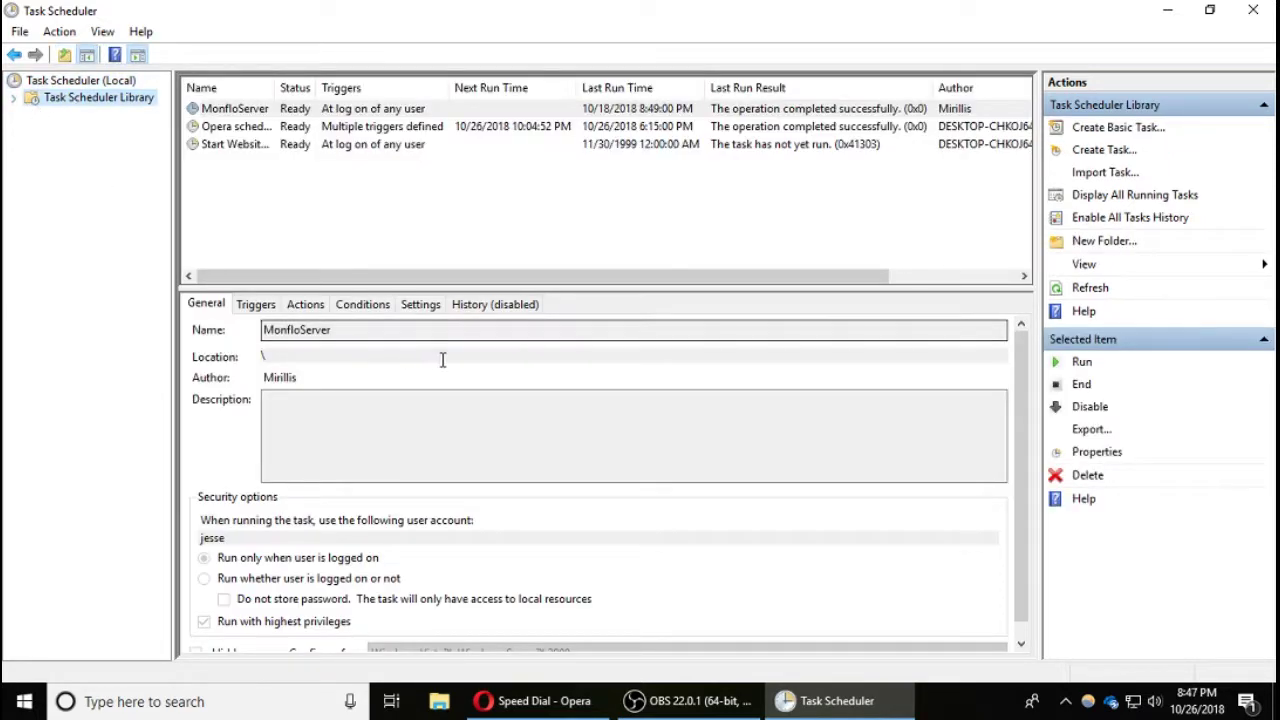
left_click(409, 206)
left_click_drag(449, 238, 380, 100)
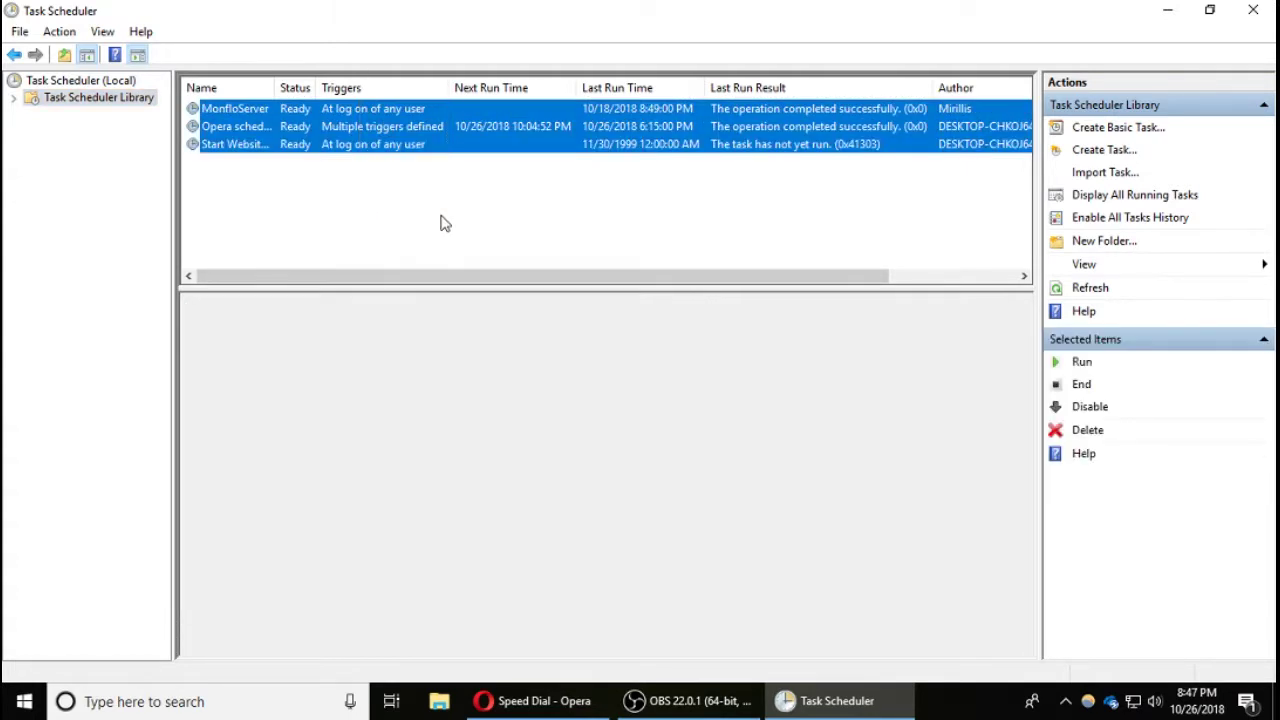
left_click(445, 223)
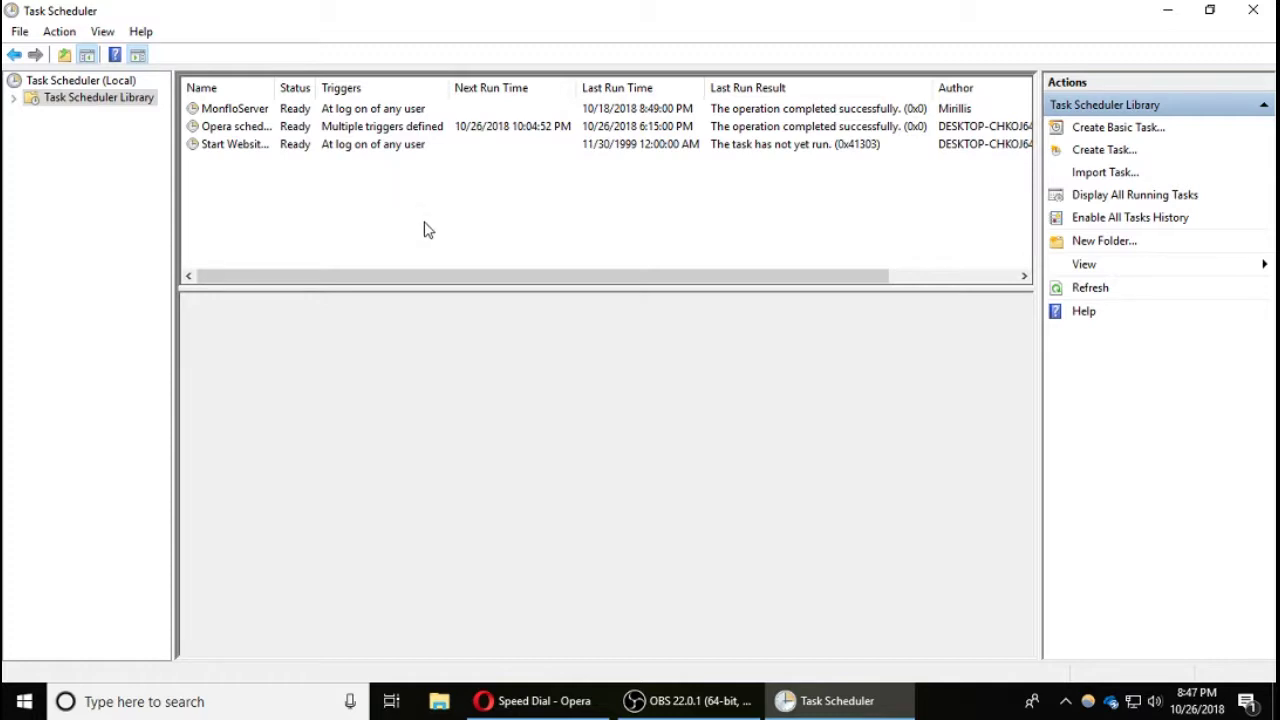
Widen the Name column of the task list and view the MonfloServer, Opera autoupdate and Start Website On Logon tasks in turn.
left_click_drag(277, 88, 356, 88)
left_click(280, 108)
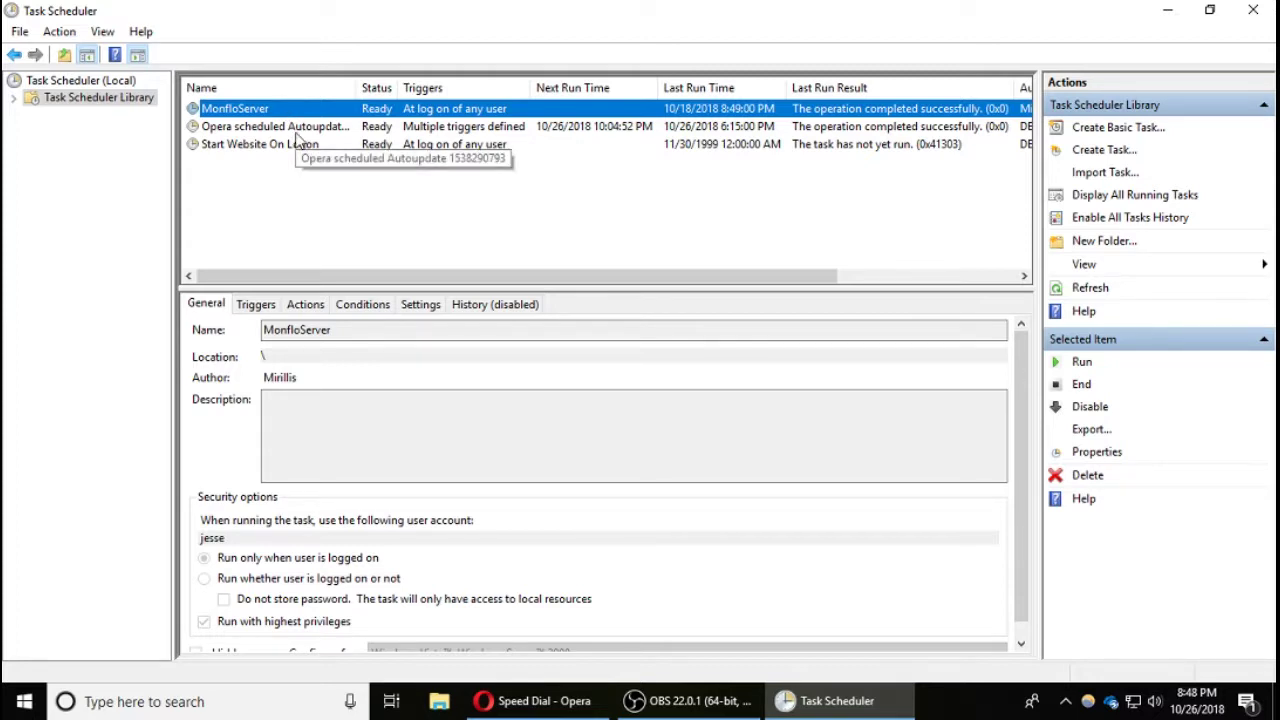
left_click(296, 133)
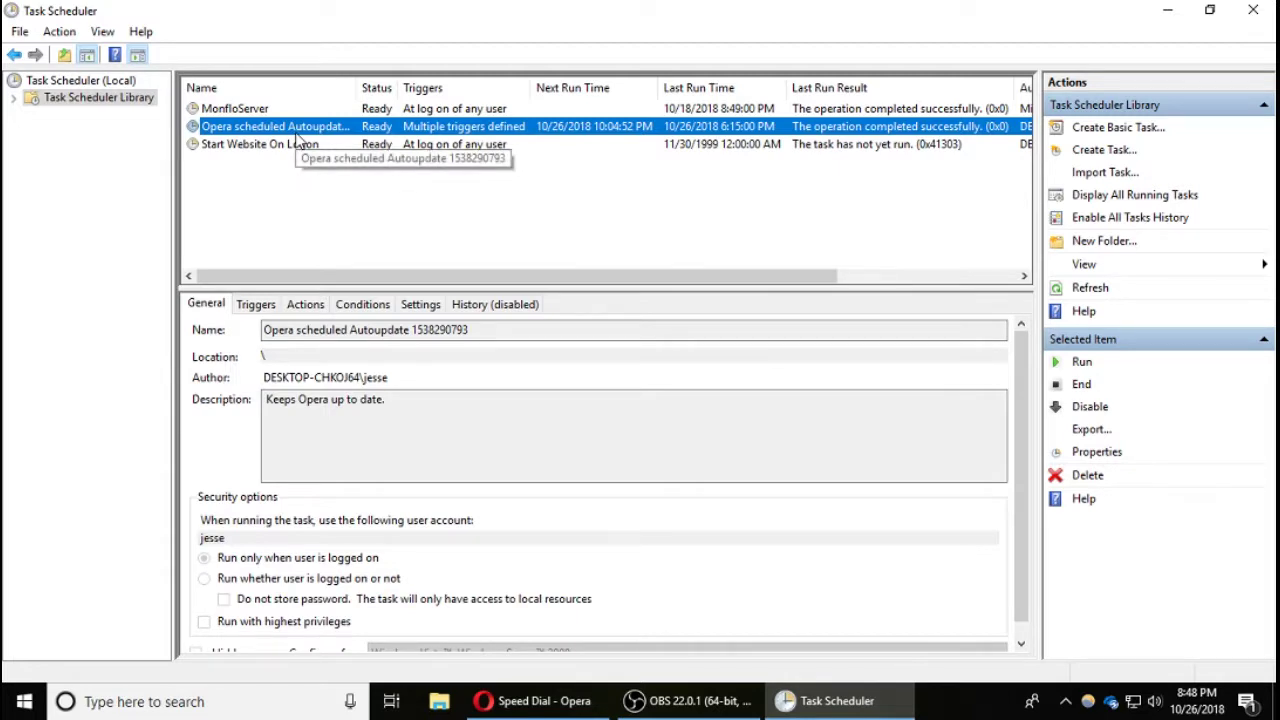
left_click(228, 148)
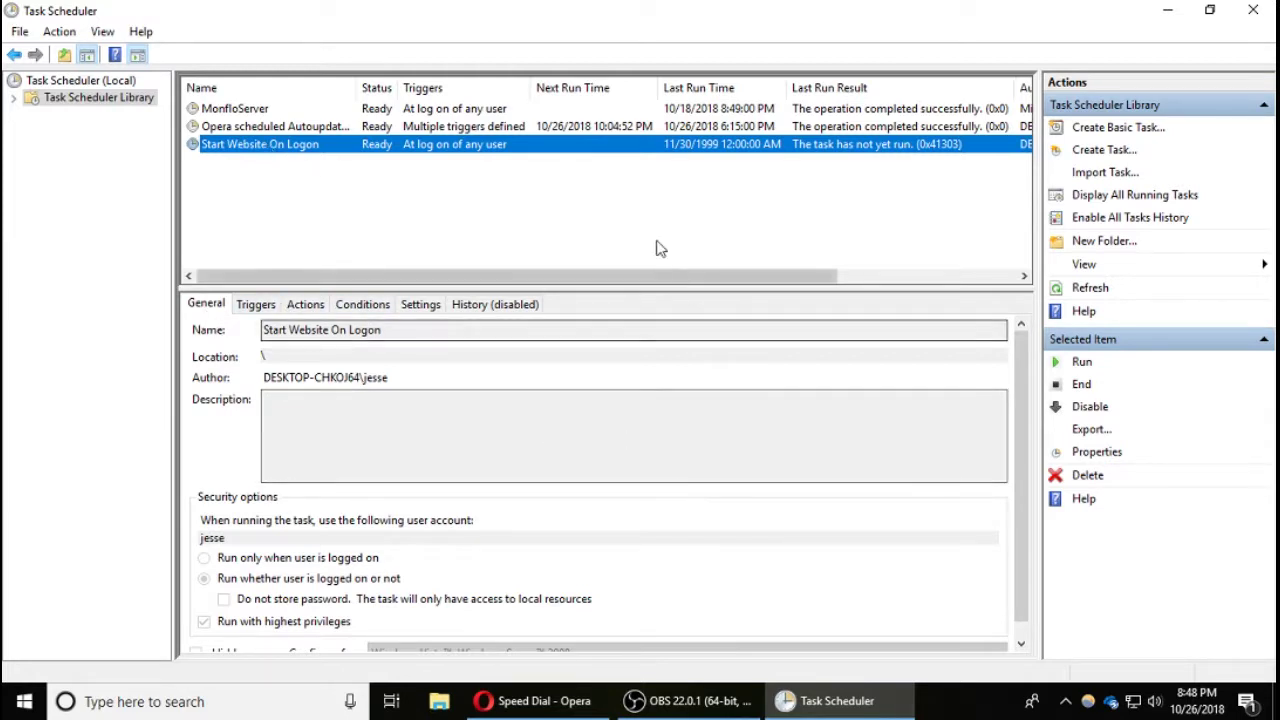
Examine the general details, security options and triggers of the Start Website On Logon task.
left_click(204, 306)
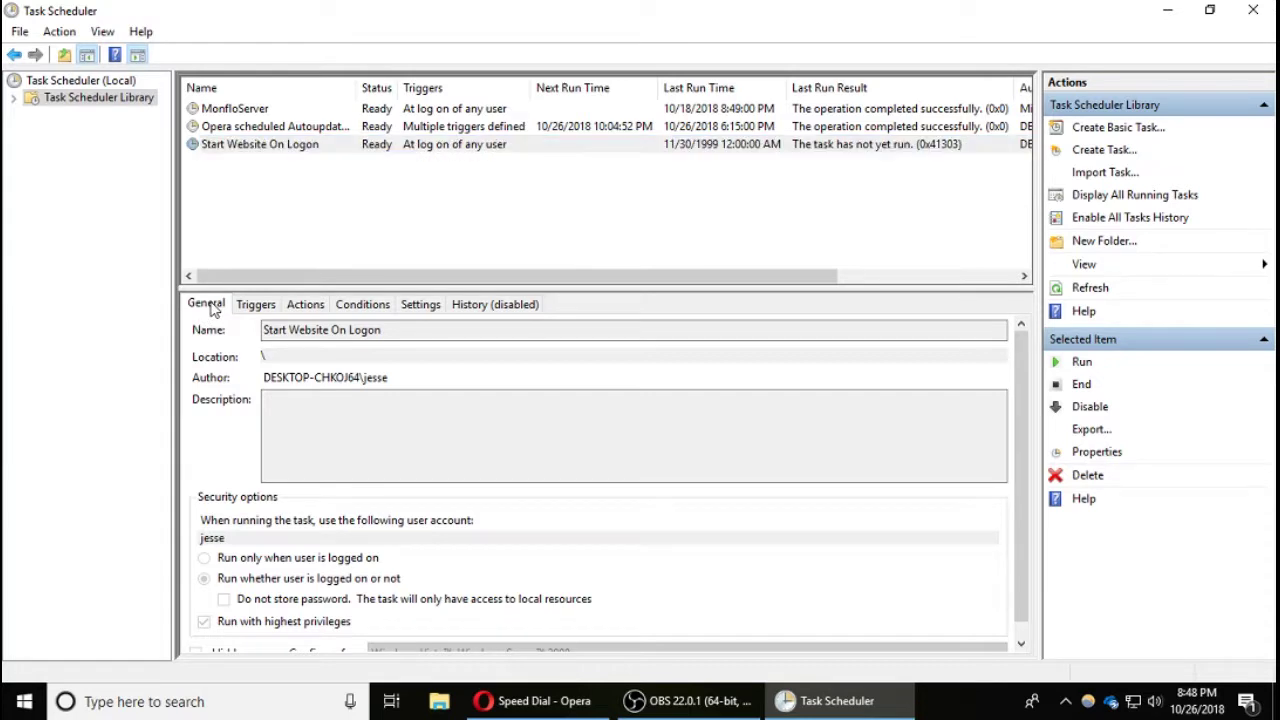
left_click(328, 404)
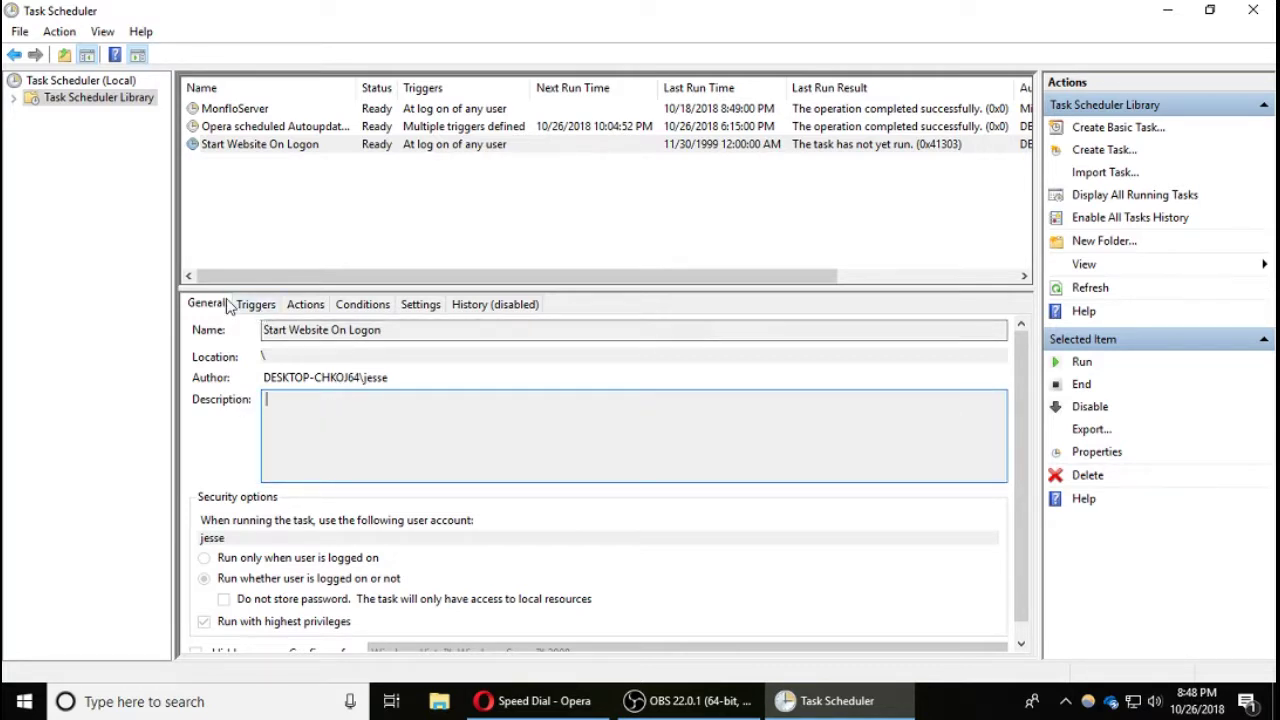
scroll(428, 525, "down", 1)
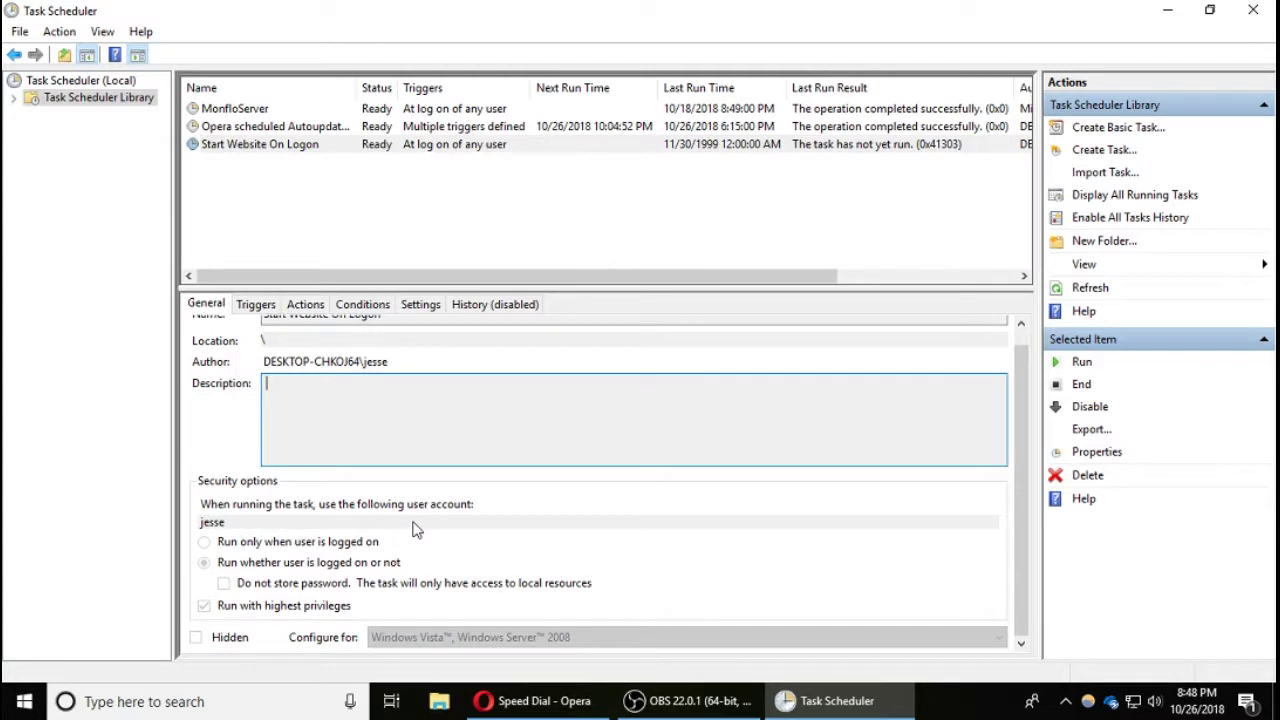
left_click(204, 607)
left_click(254, 305)
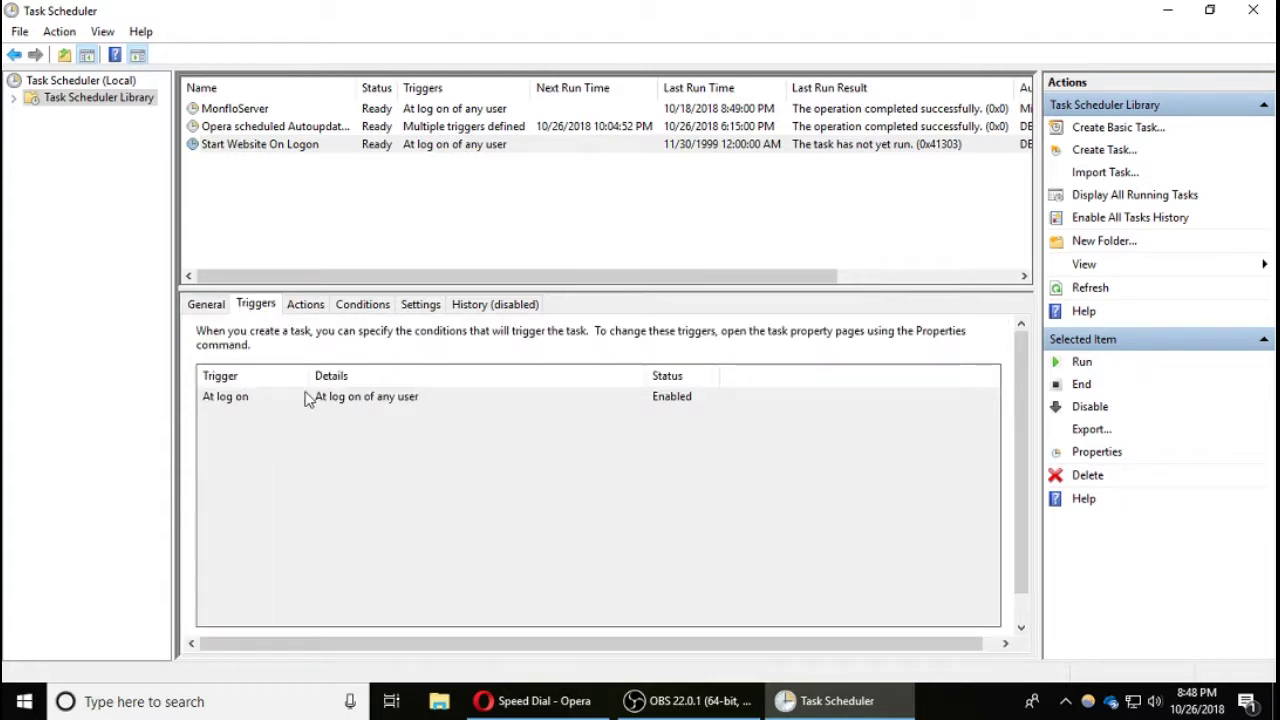
left_click(357, 397)
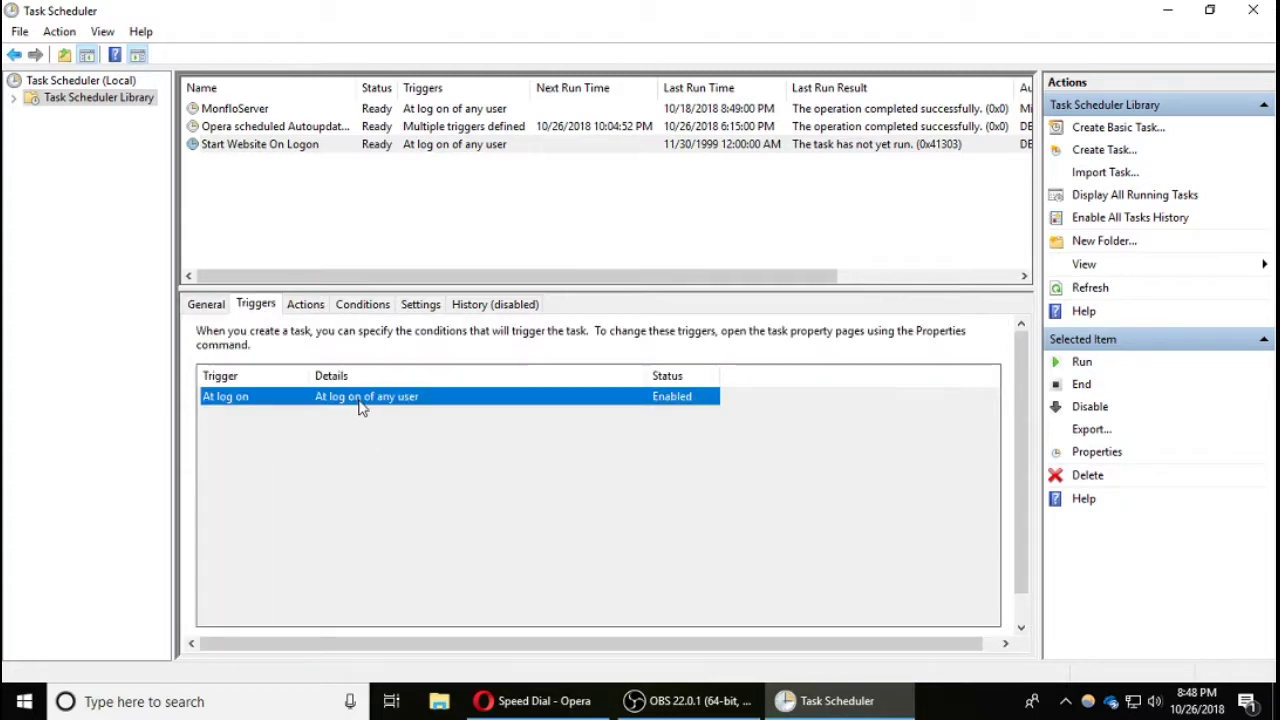
left_click(357, 476)
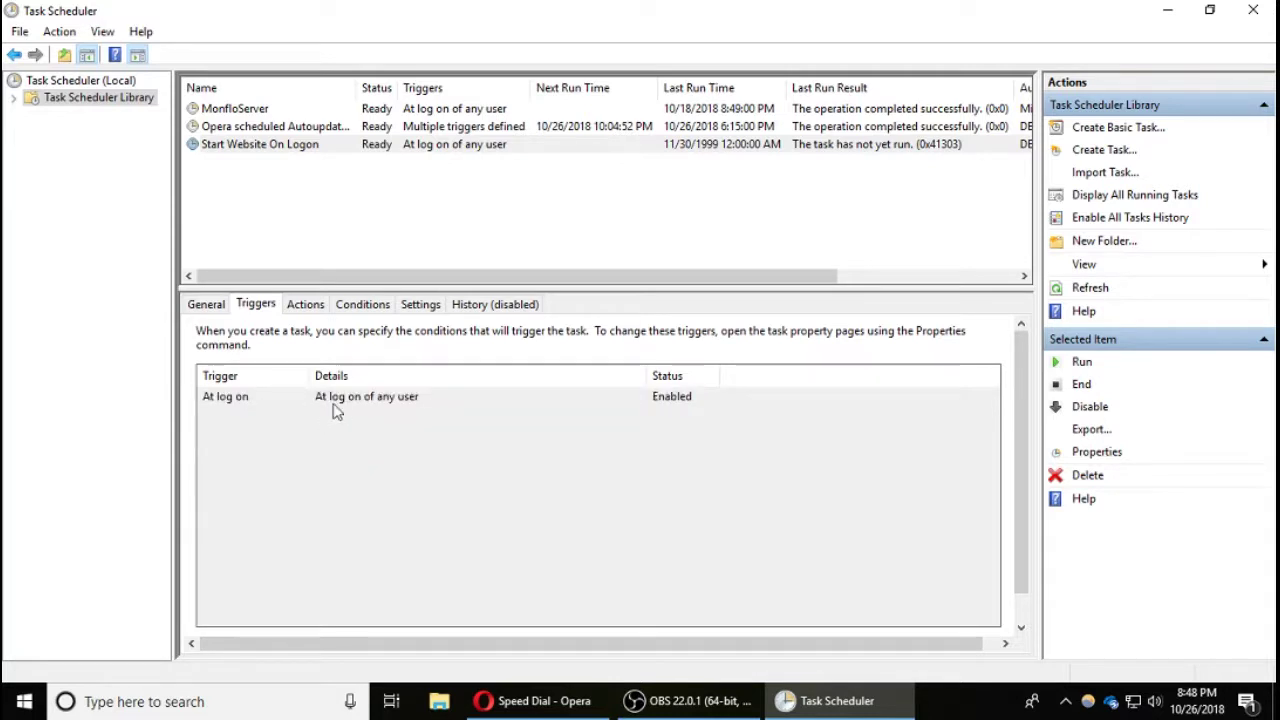
Examine the actions, conditions, settings and history of the Start Website On Logon task, and deselect the task.
left_click(308, 308)
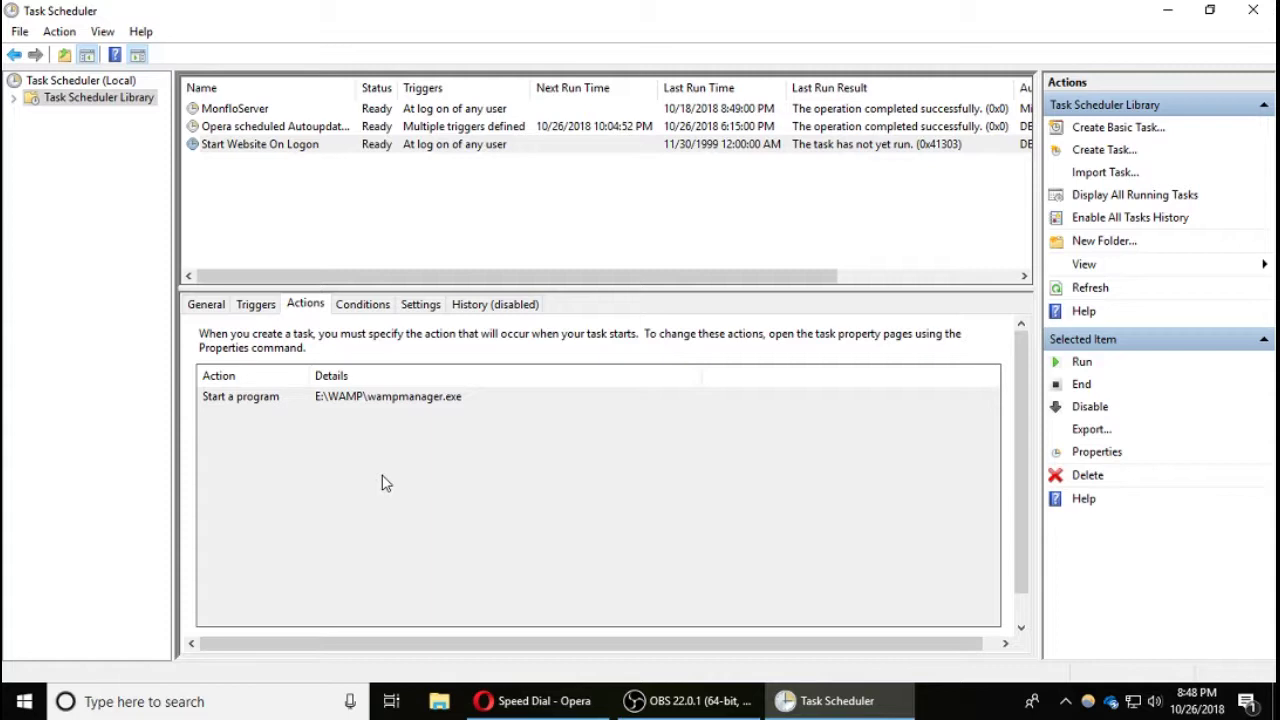
left_click(362, 305)
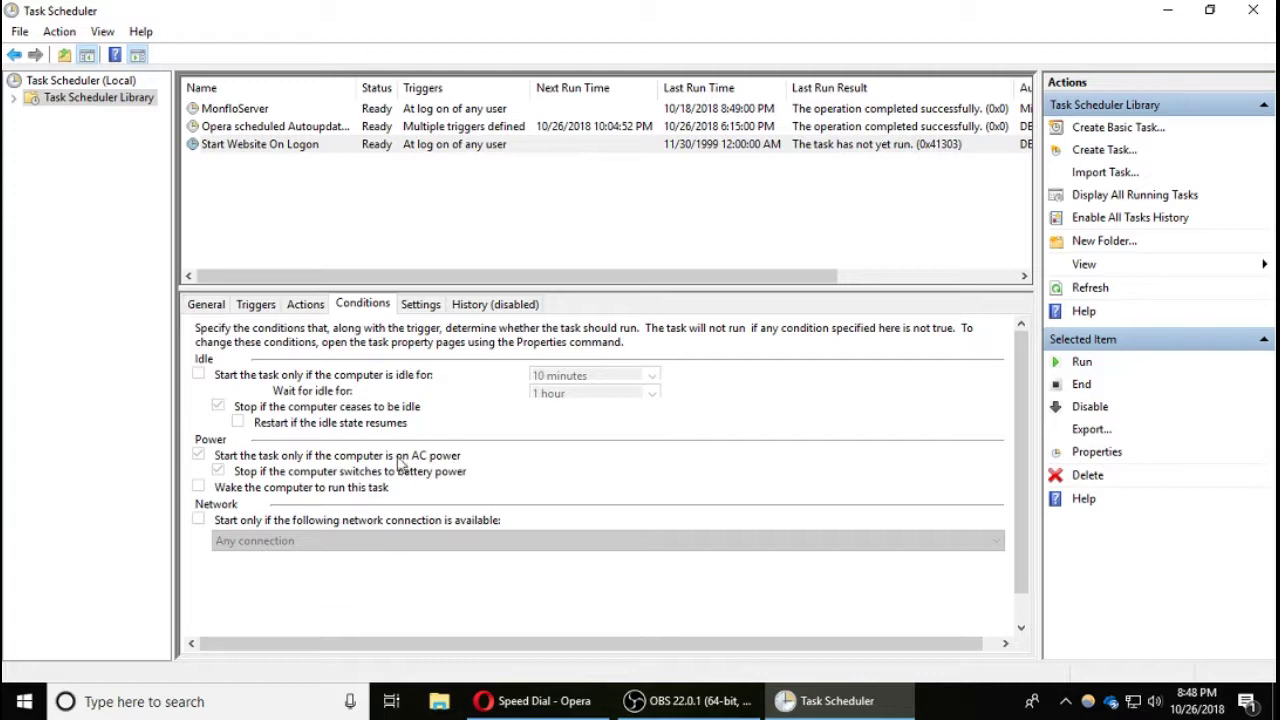
left_click(437, 308)
left_click(482, 305)
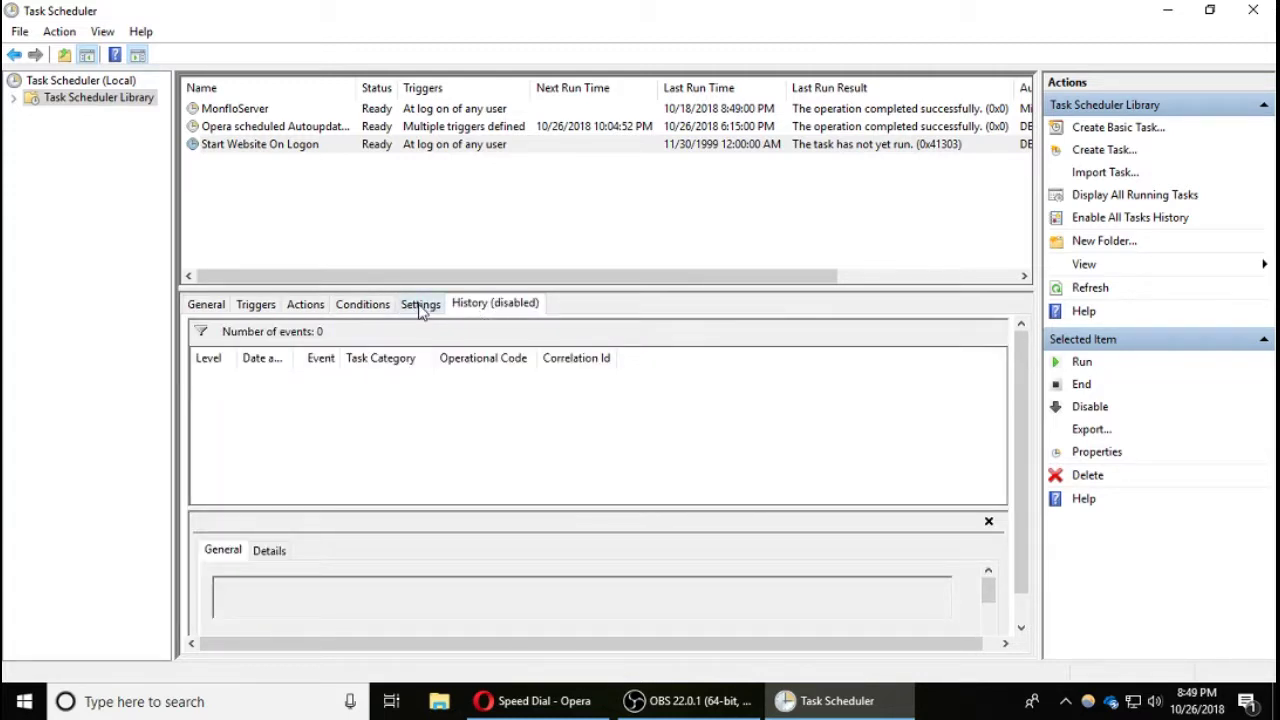
left_click(420, 307)
left_click(488, 306)
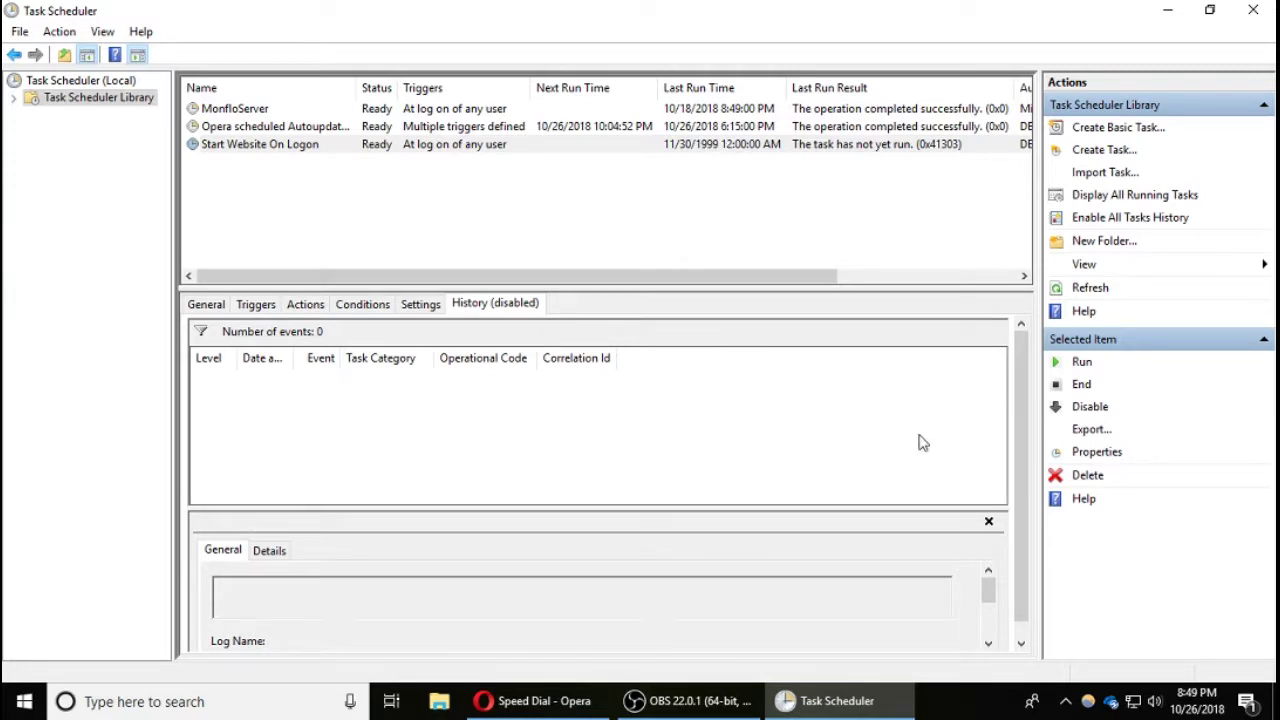
left_click(535, 214)
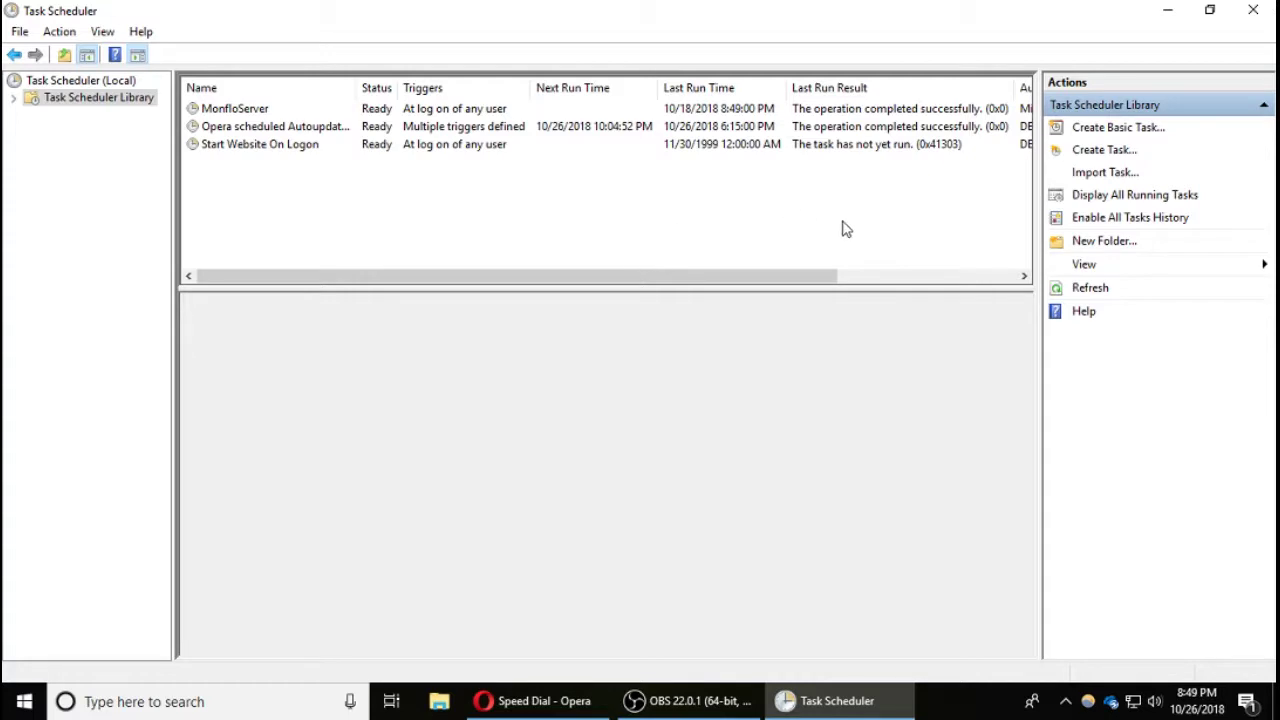
left_click(1110, 138)
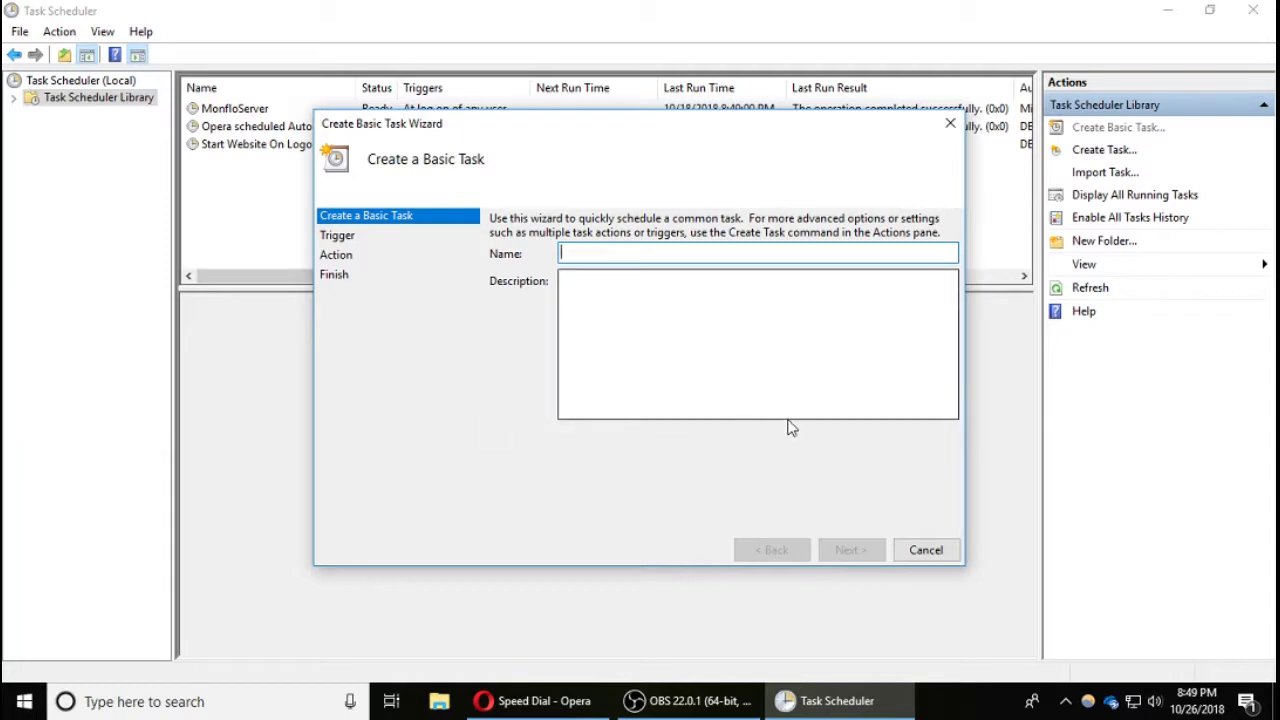
left_click(926, 552)
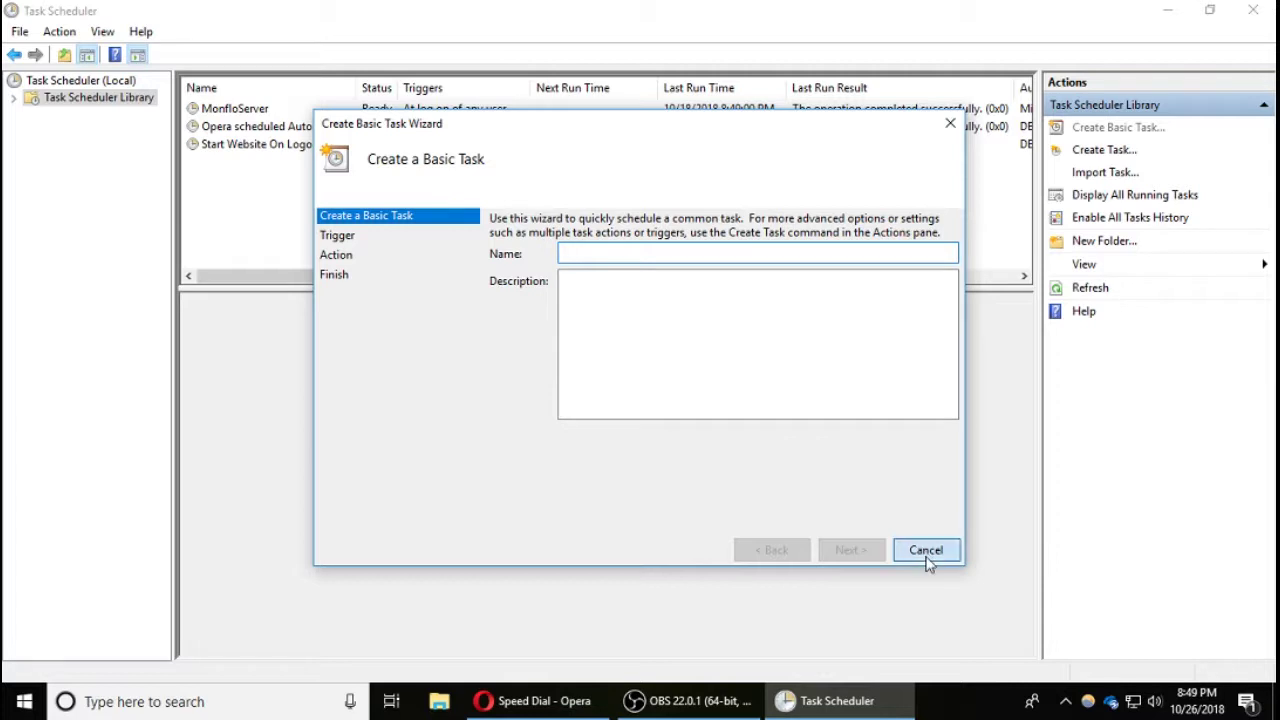
left_click(1120, 152)
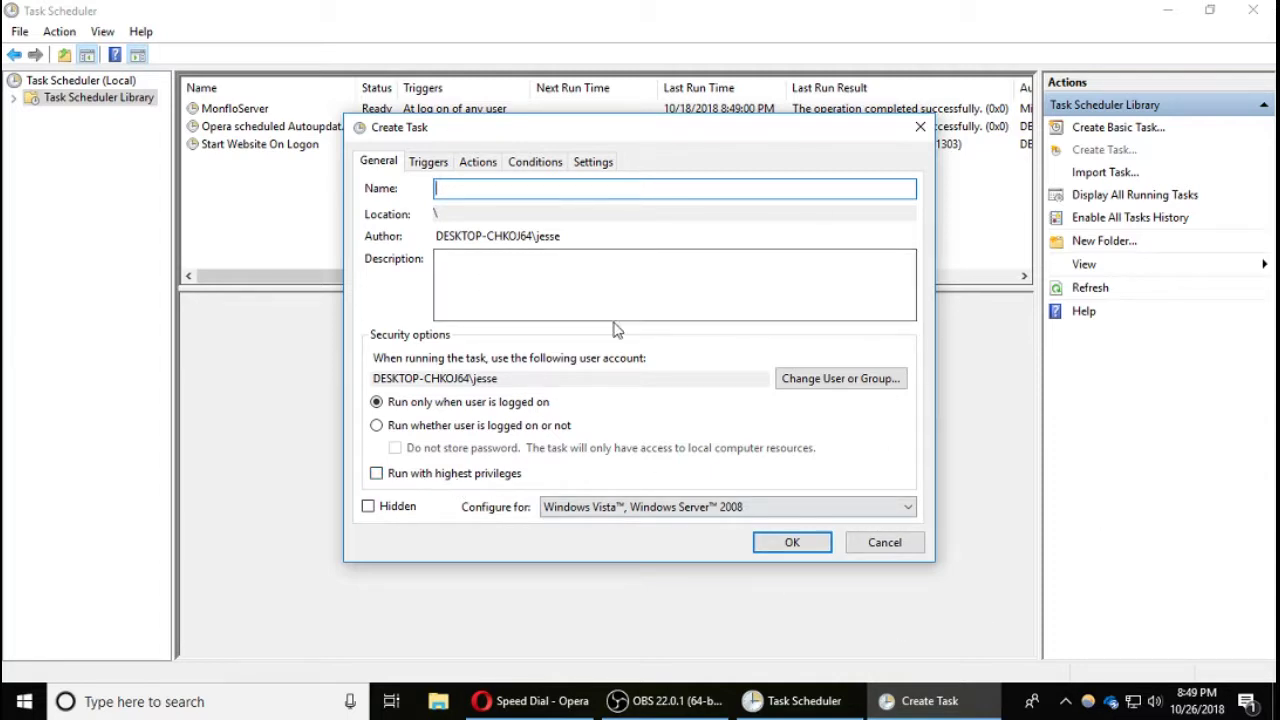
left_click(884, 545)
left_click(240, 110)
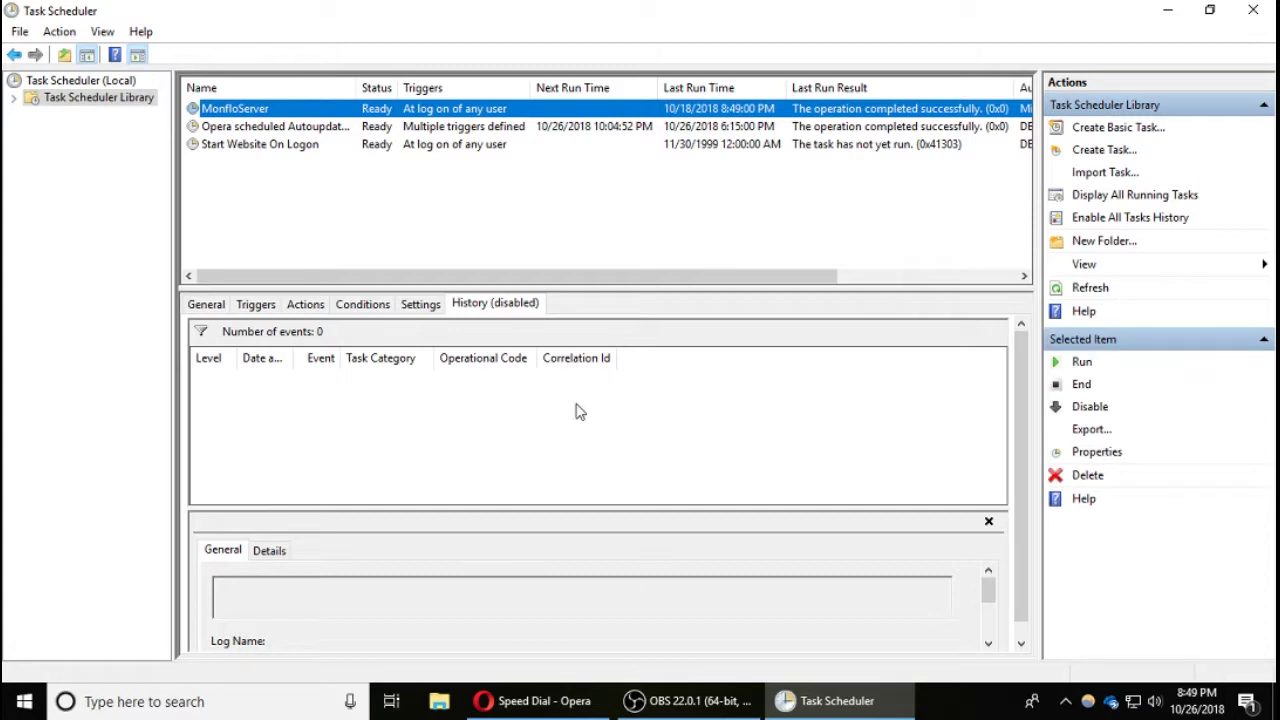
left_click(1148, 132)
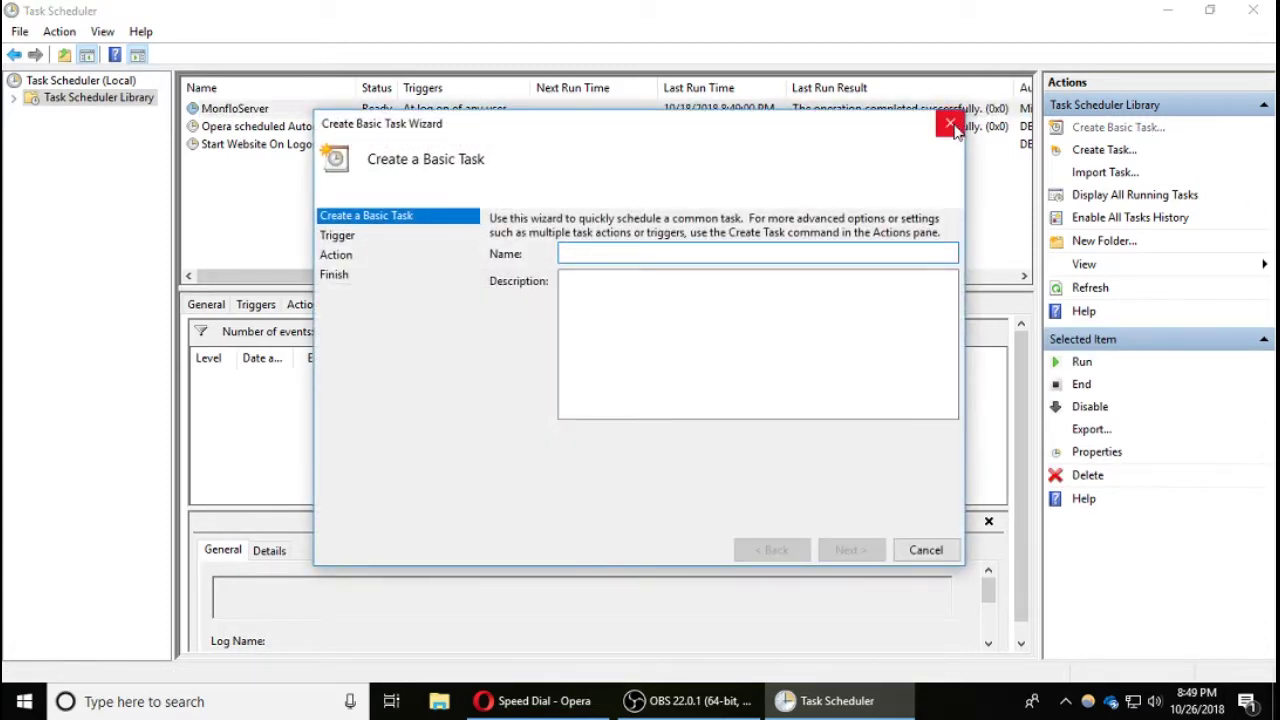
left_click(945, 126)
Start a new task with Create Task and examine the options for when a new trigger begins the task, without adding a trigger.
left_click(1097, 152)
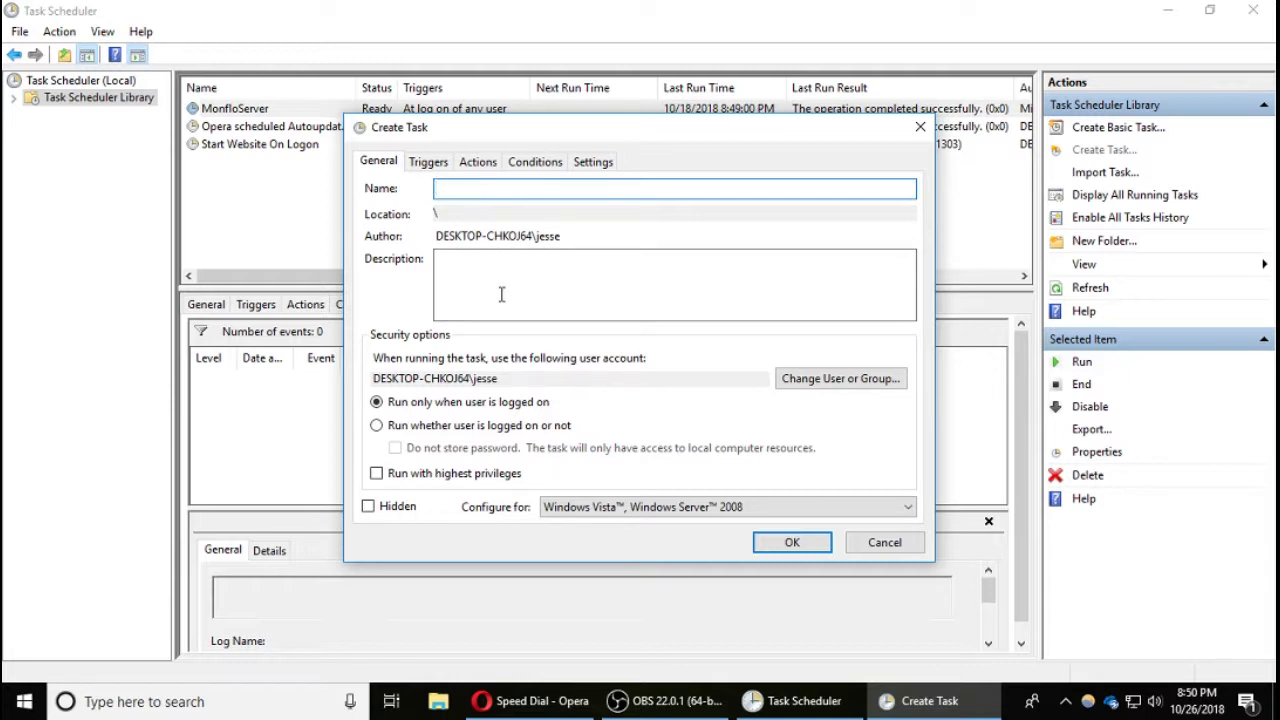
left_click(436, 164)
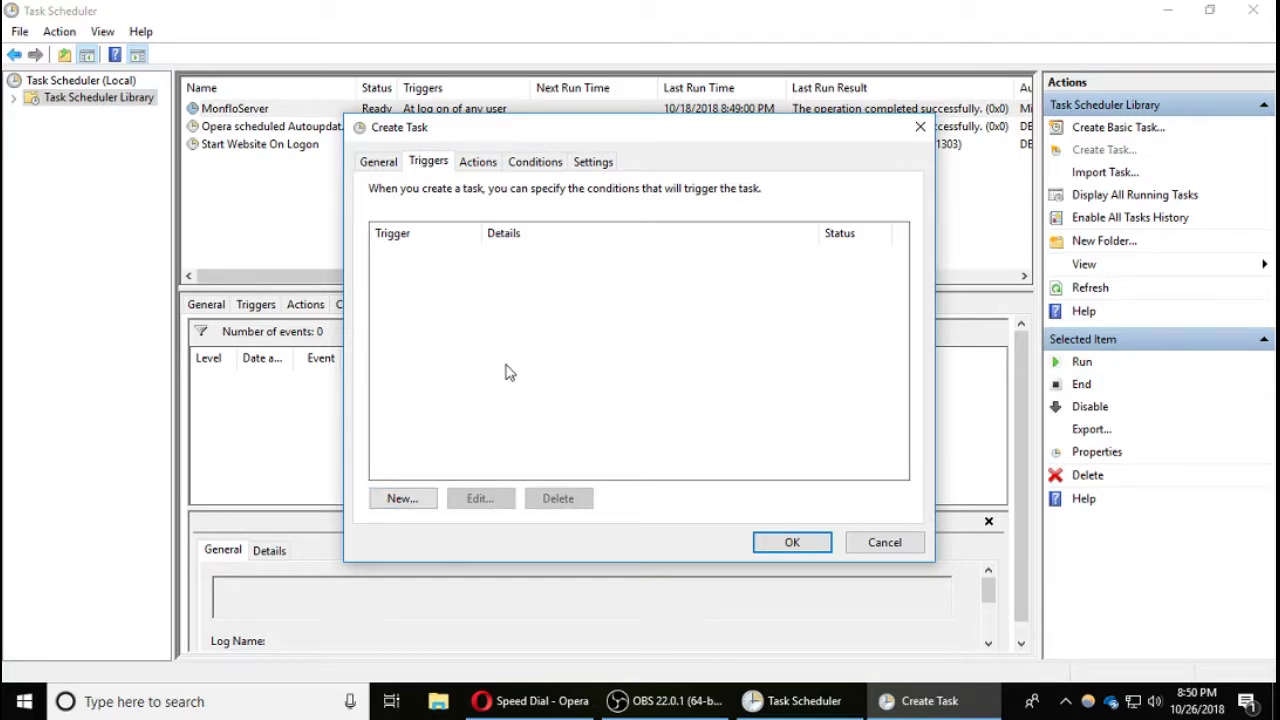
left_click(403, 498)
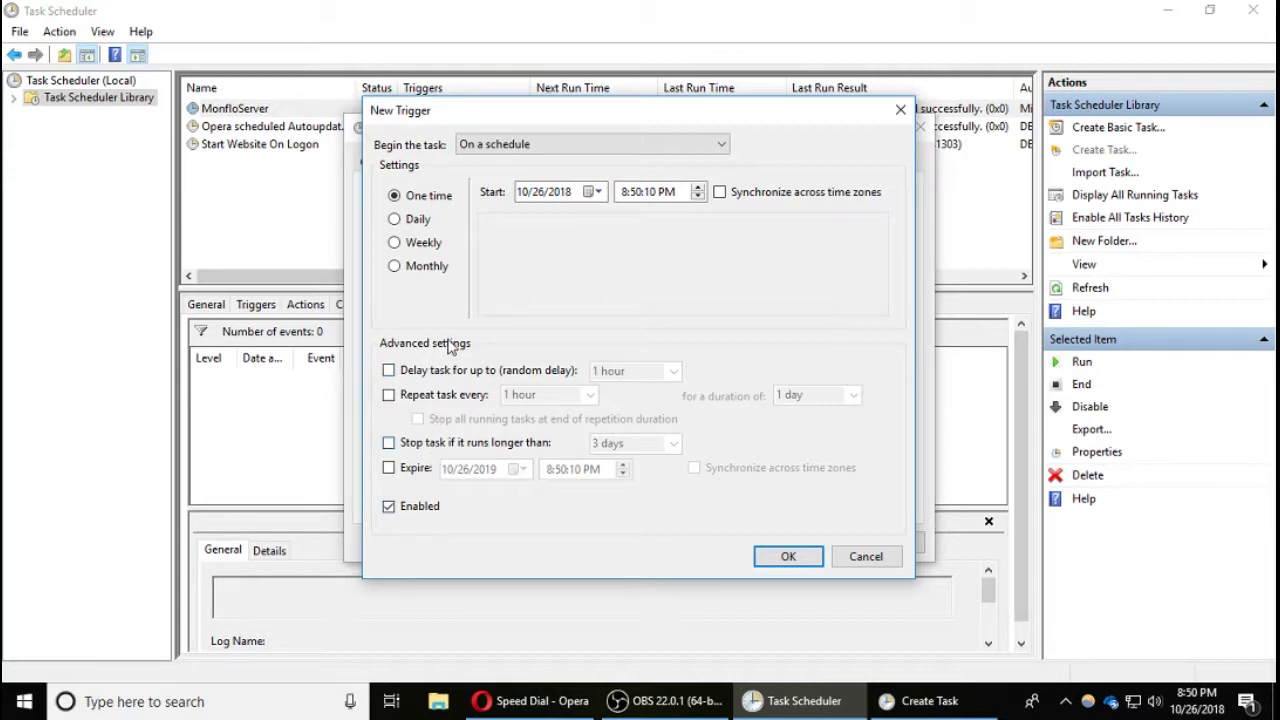
left_click(577, 145)
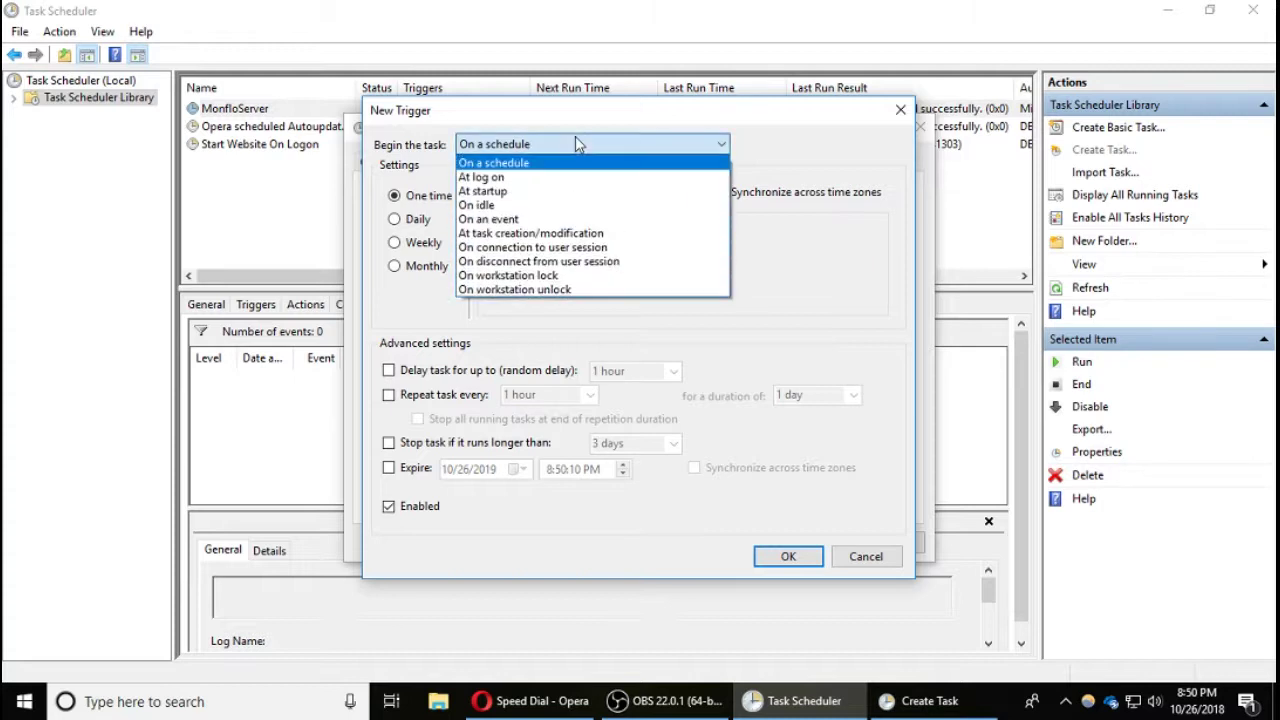
left_click(503, 145)
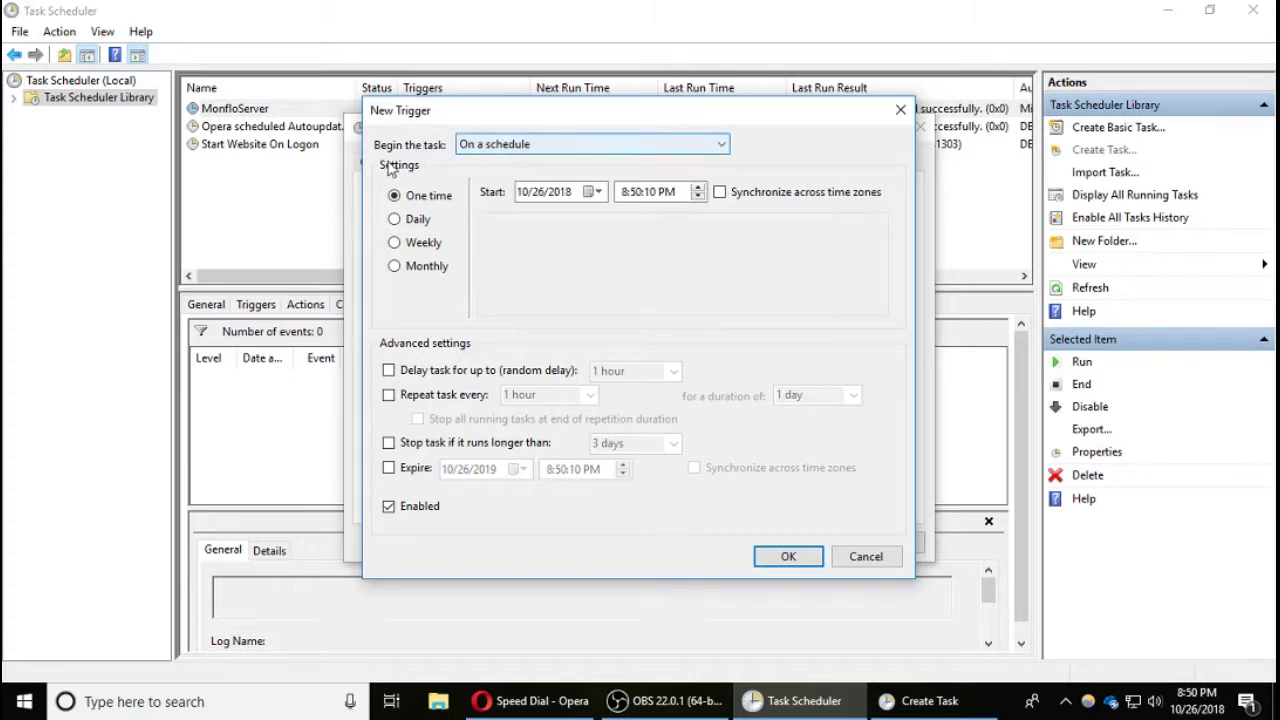
left_click(606, 146)
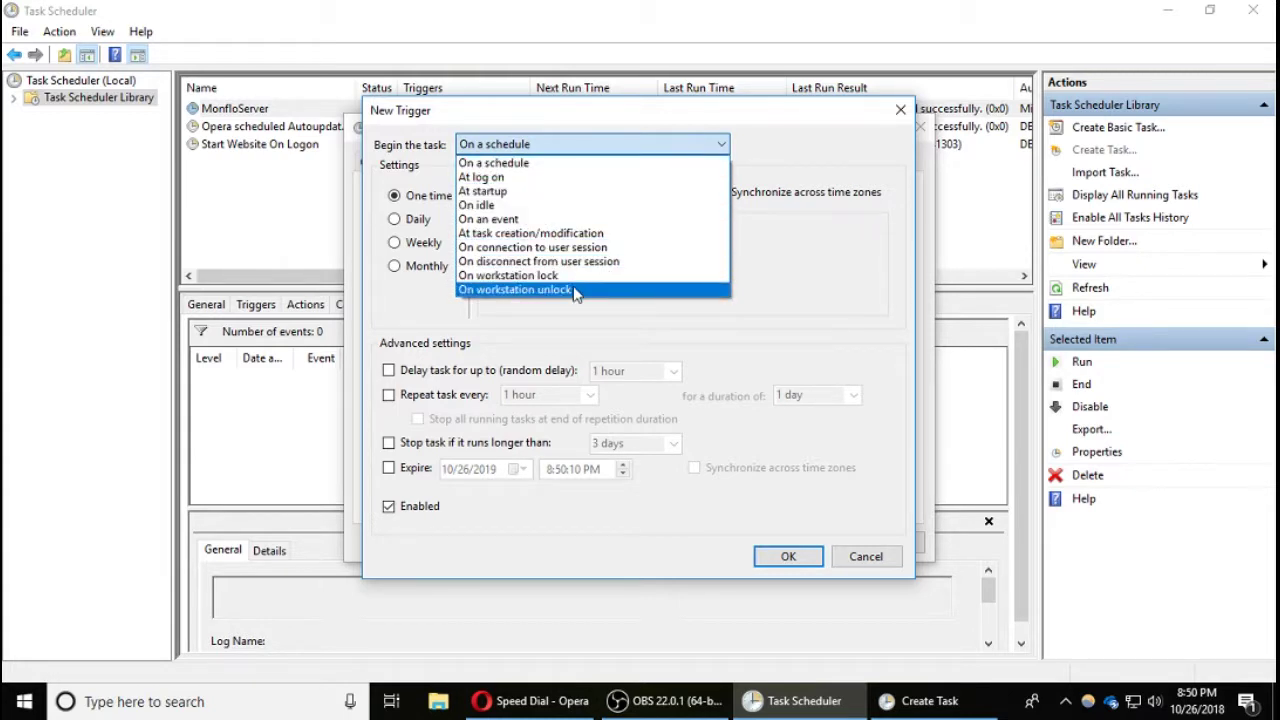
left_click(585, 160)
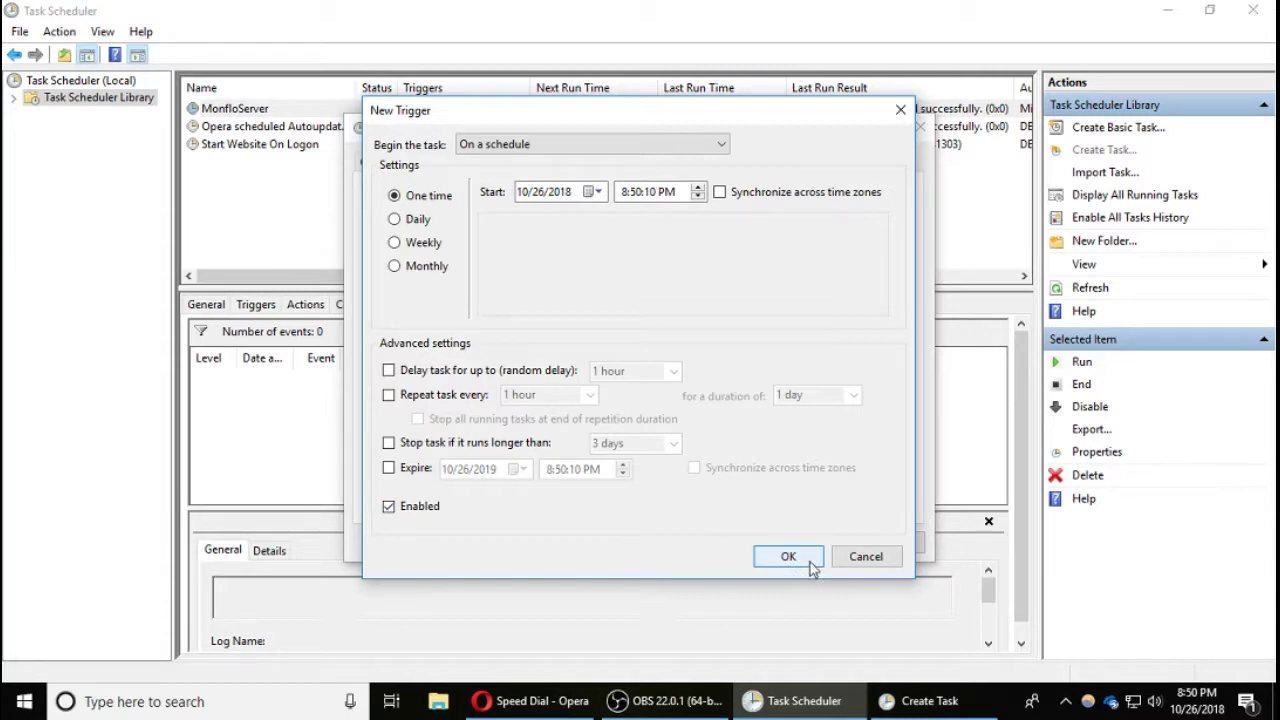
left_click(866, 556)
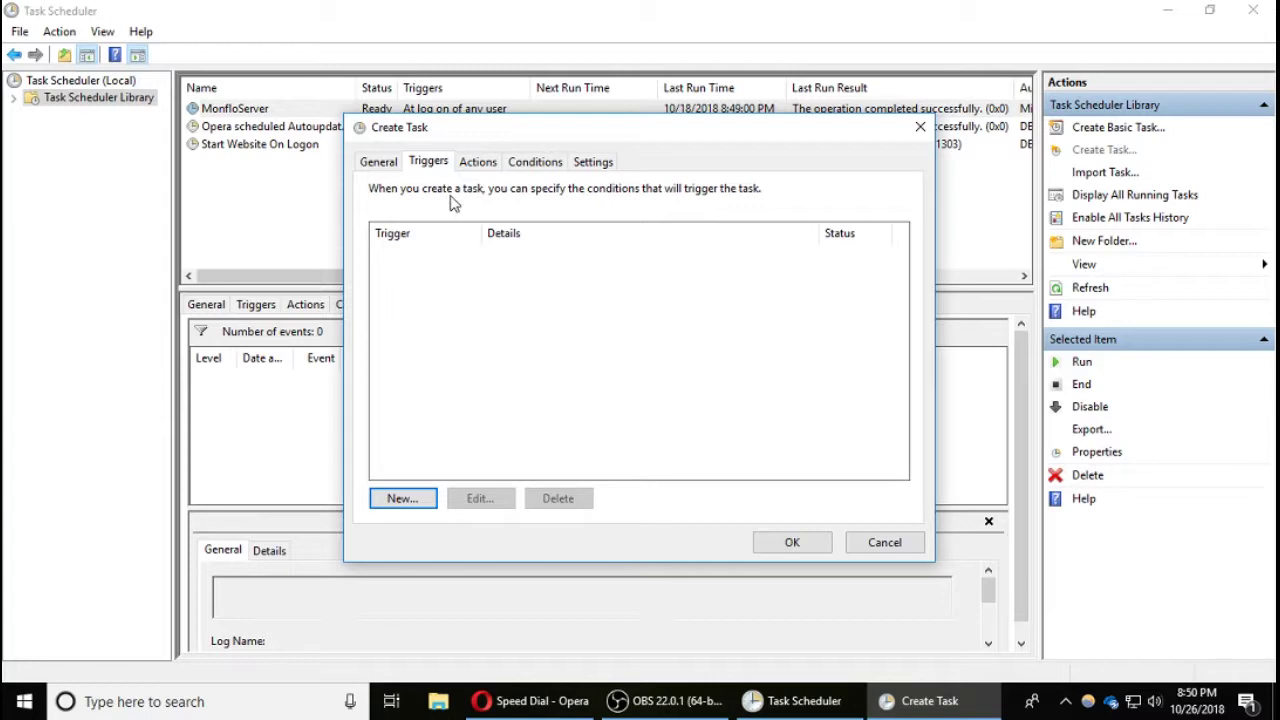
Examine the new task's action options, including the program file browser and the available action types, without adding an action.
left_click(467, 163)
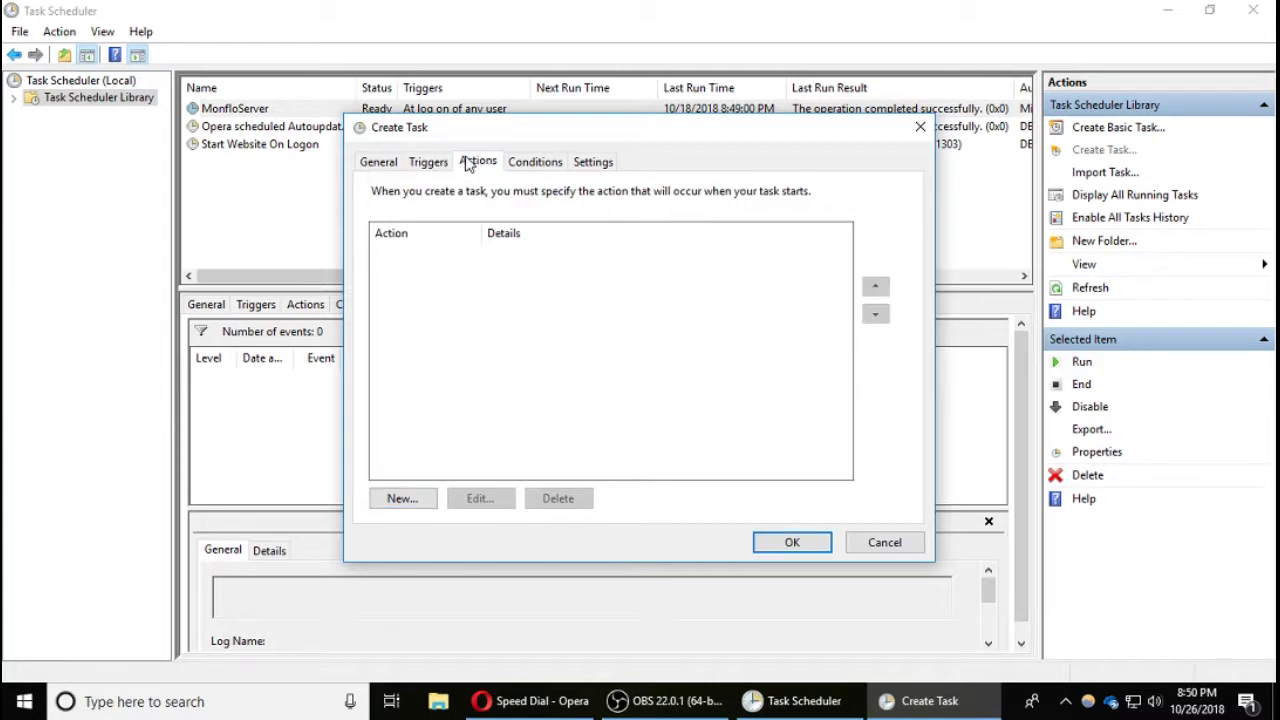
left_click(425, 496)
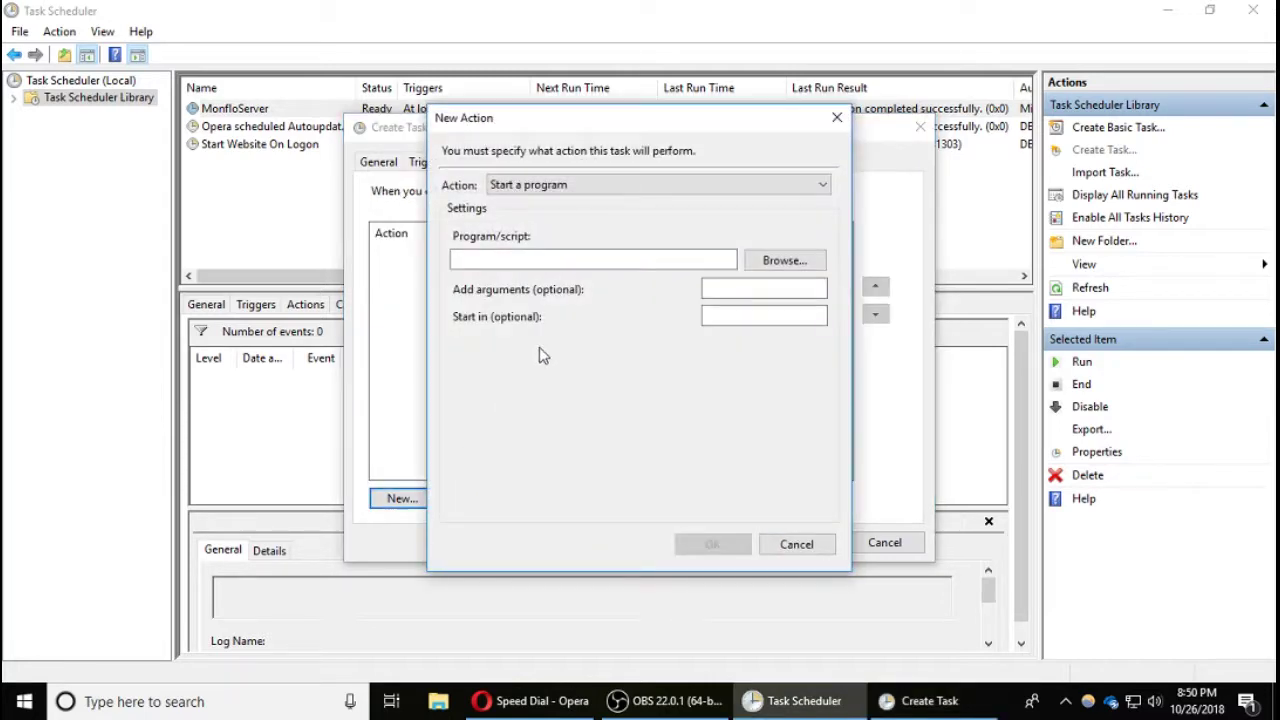
left_click(784, 260)
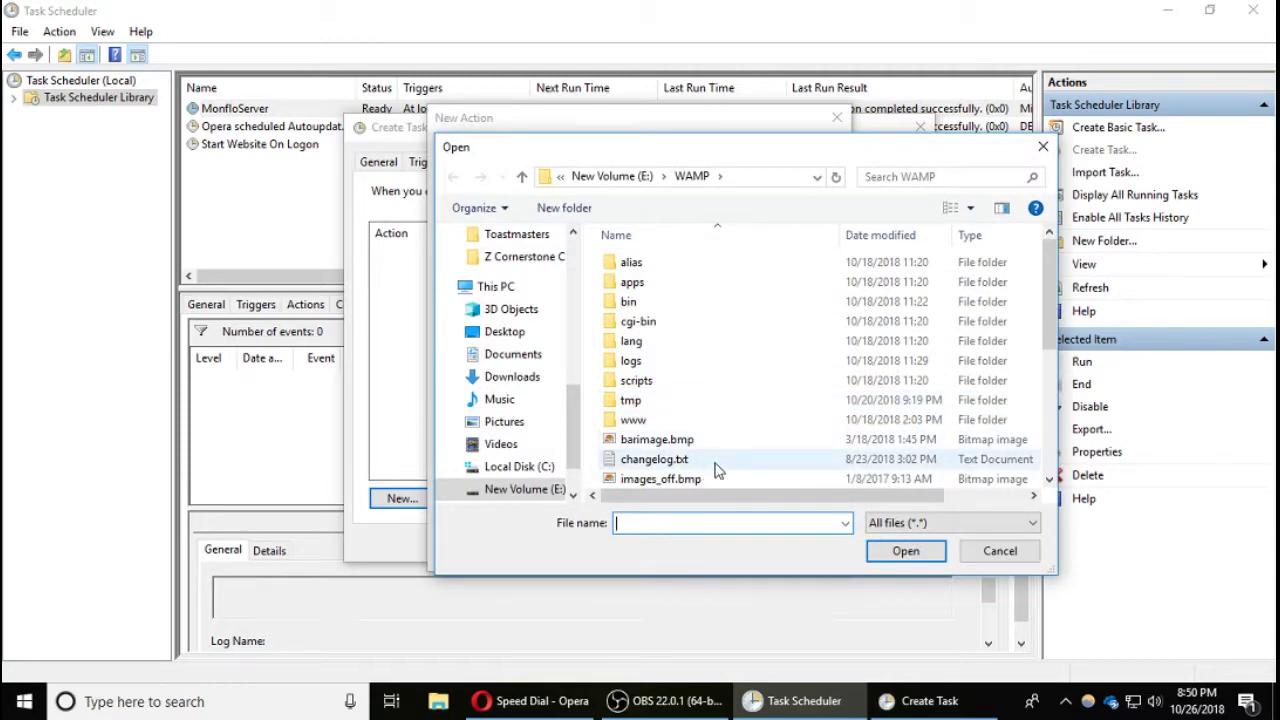
left_click(999, 551)
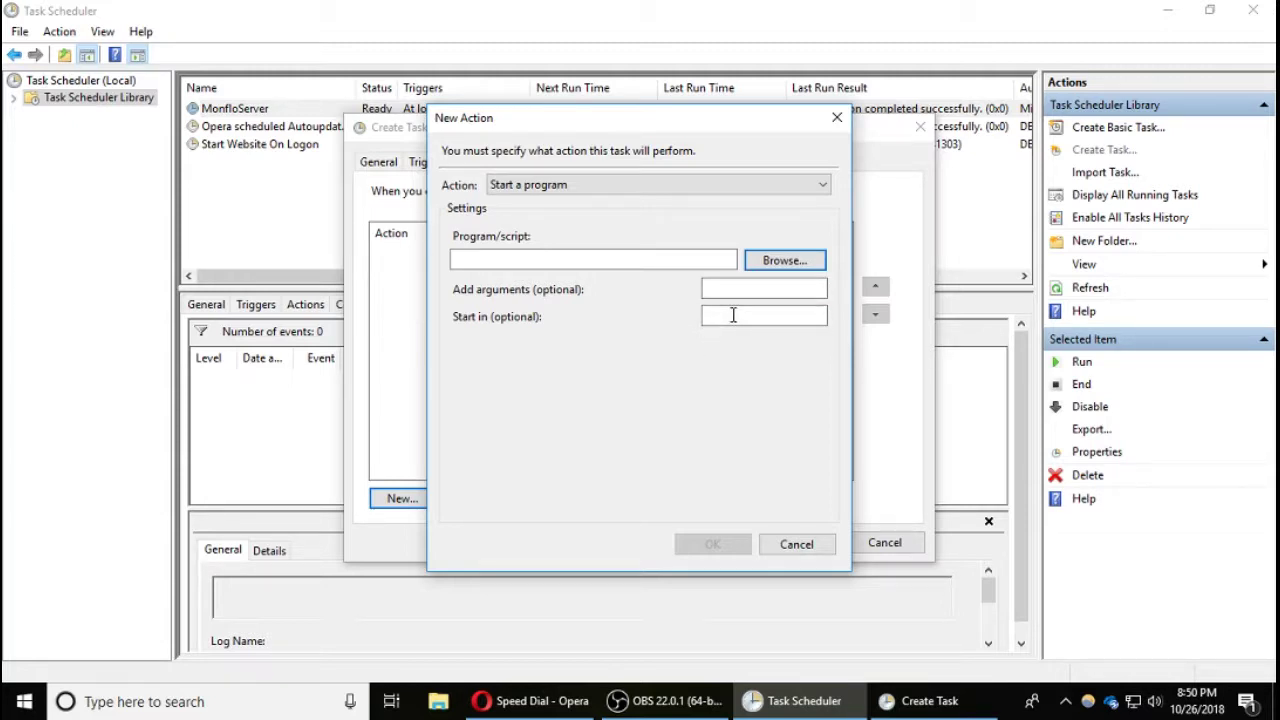
left_click(686, 188)
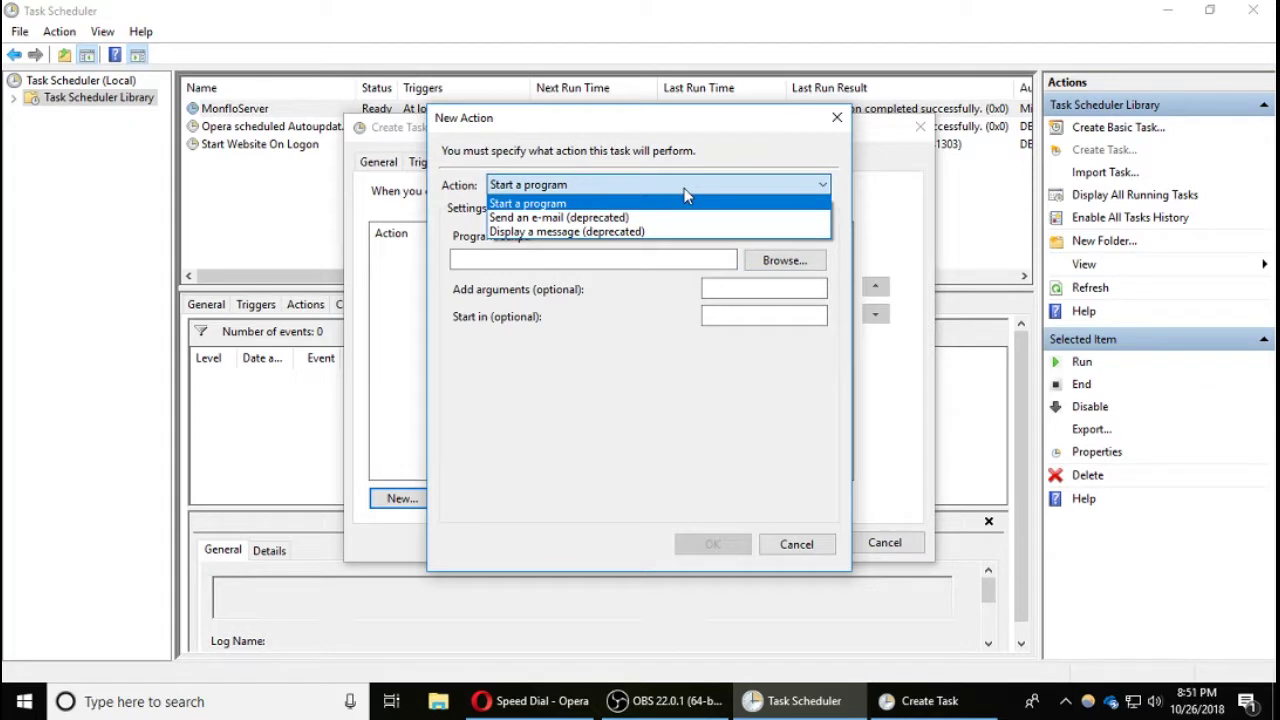
left_click(685, 188)
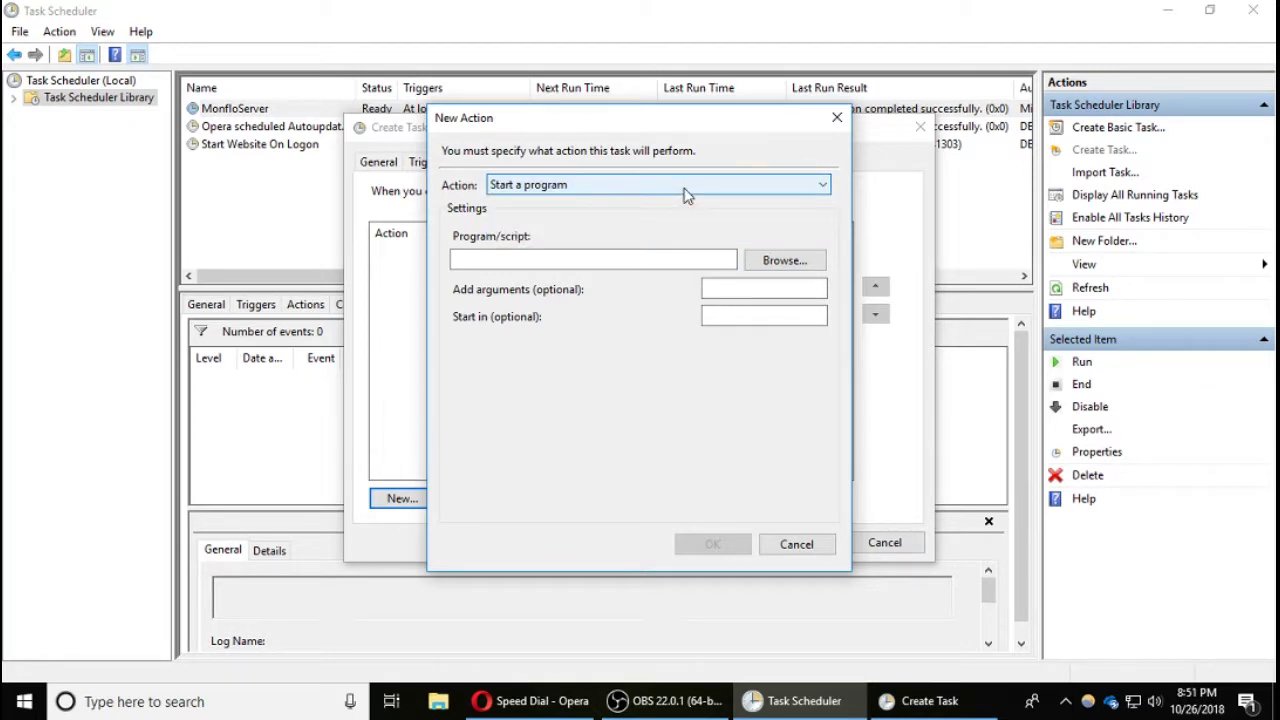
left_click(766, 549)
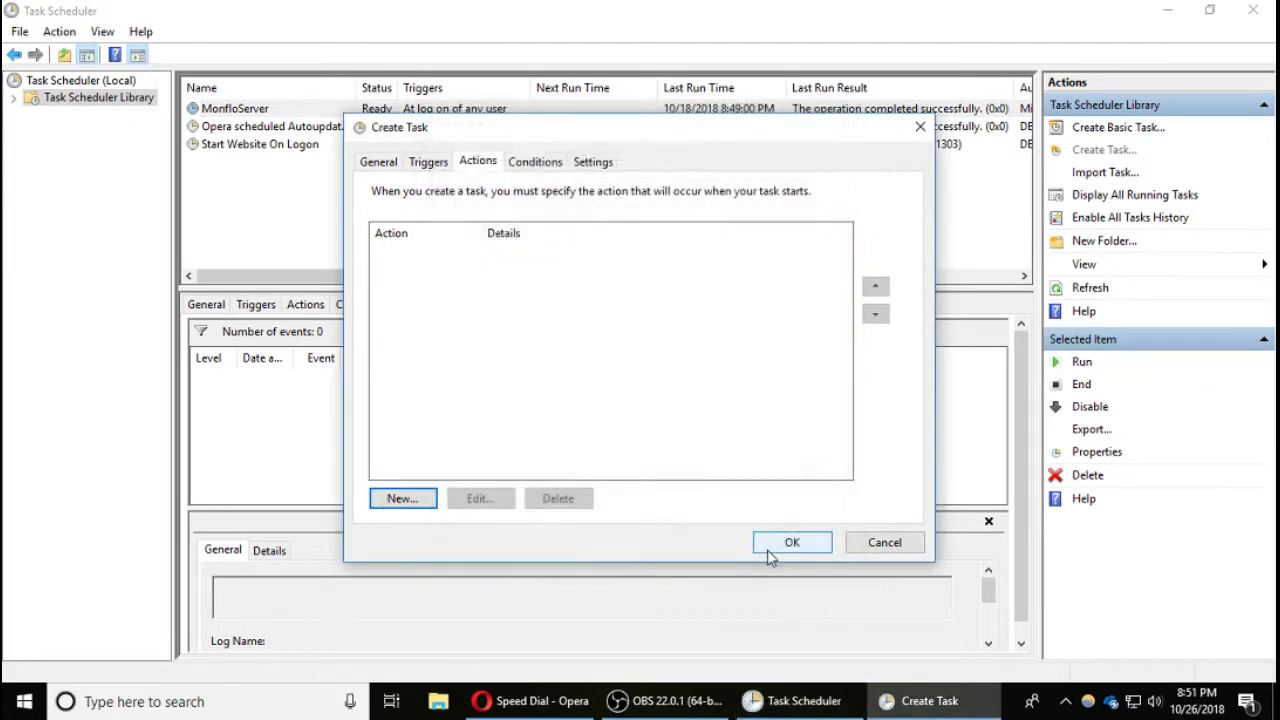
Examine the new task's conditions and additional settings, and cancel the task creation.
left_click(540, 163)
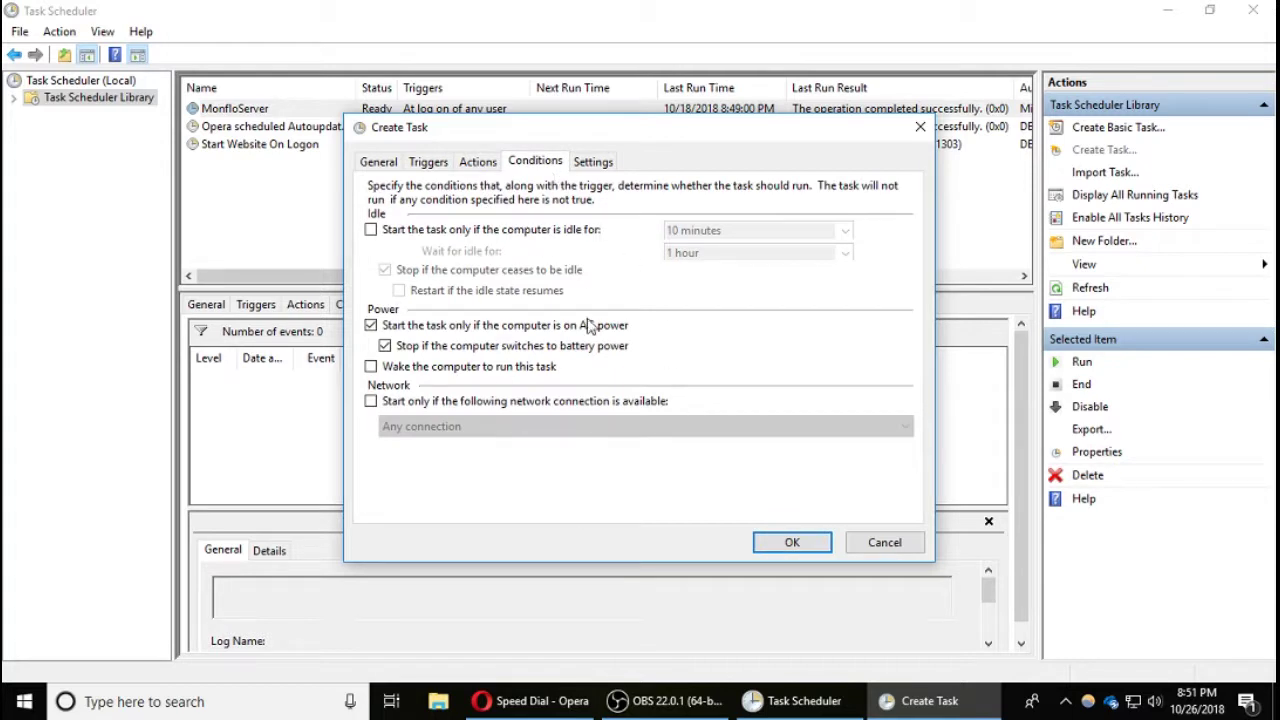
left_click(592, 163)
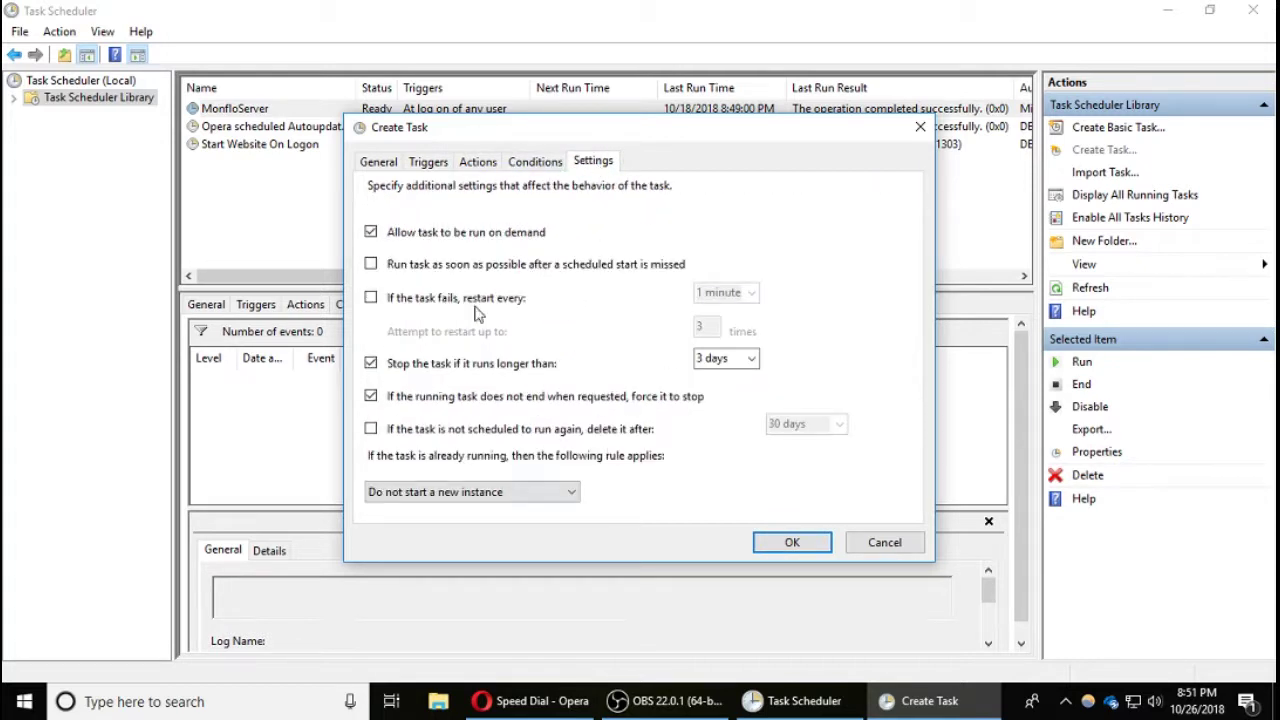
left_click(878, 550)
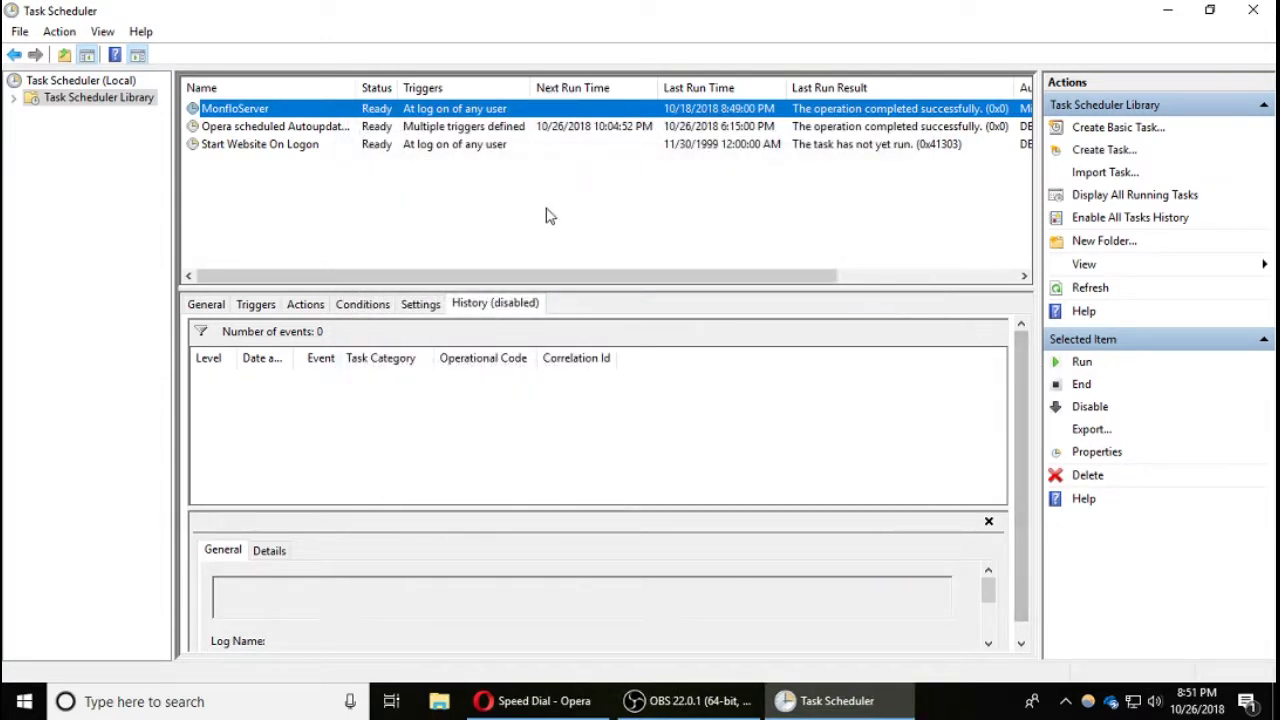